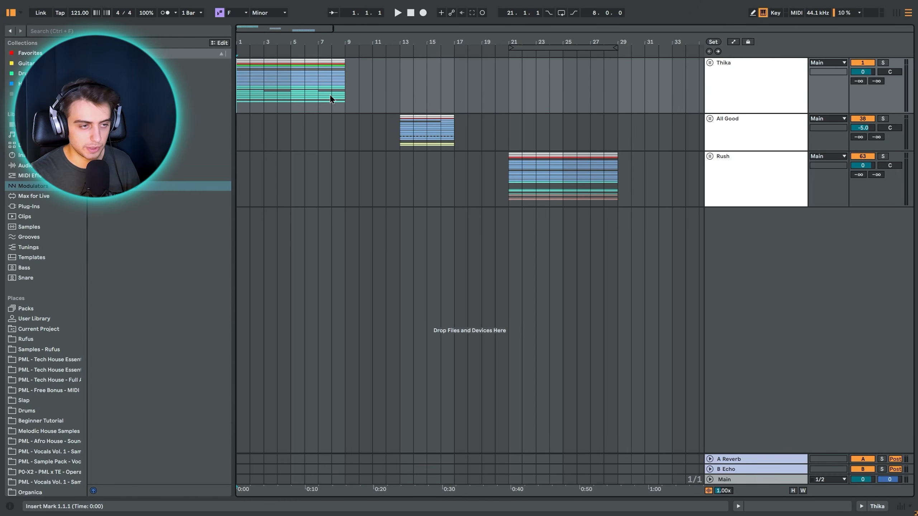
- Unfold the Thika group and play its eight-bar loop from the start
click(343, 88)
key(space)
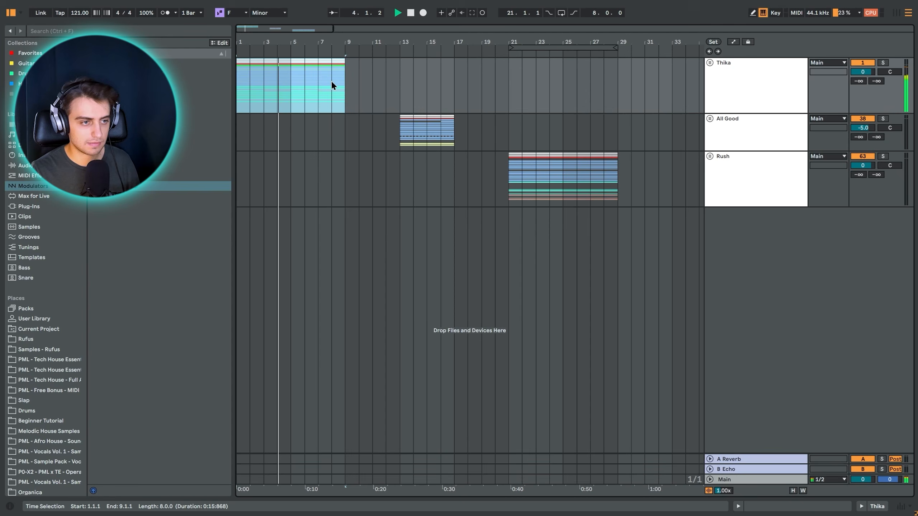
click(710, 63)
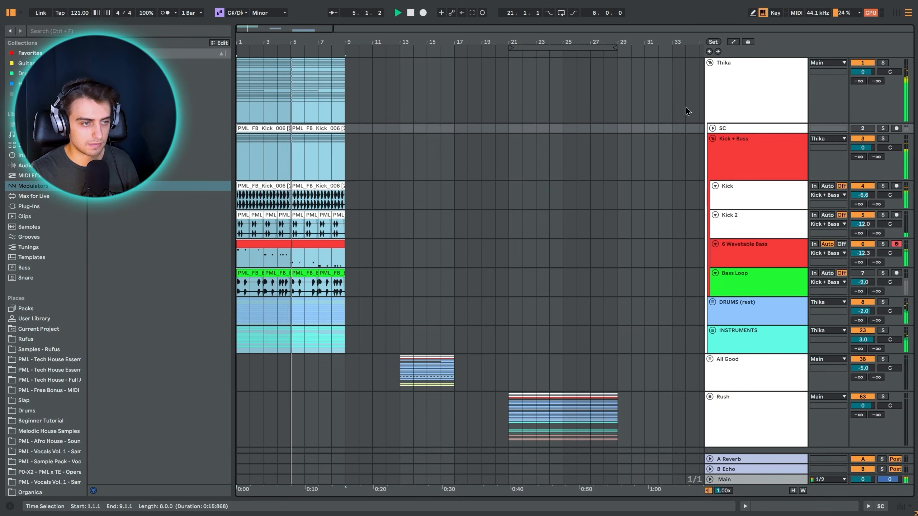
drag(245, 40, 246, 94)
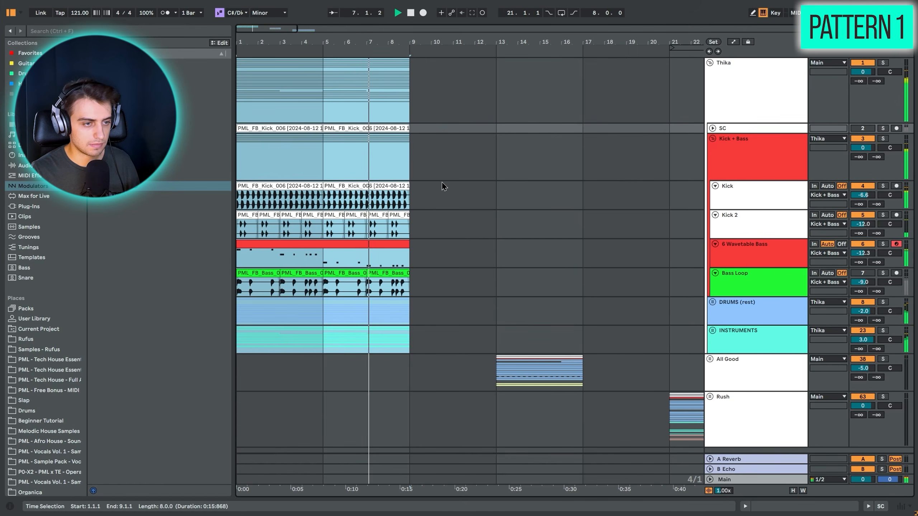
click(409, 155)
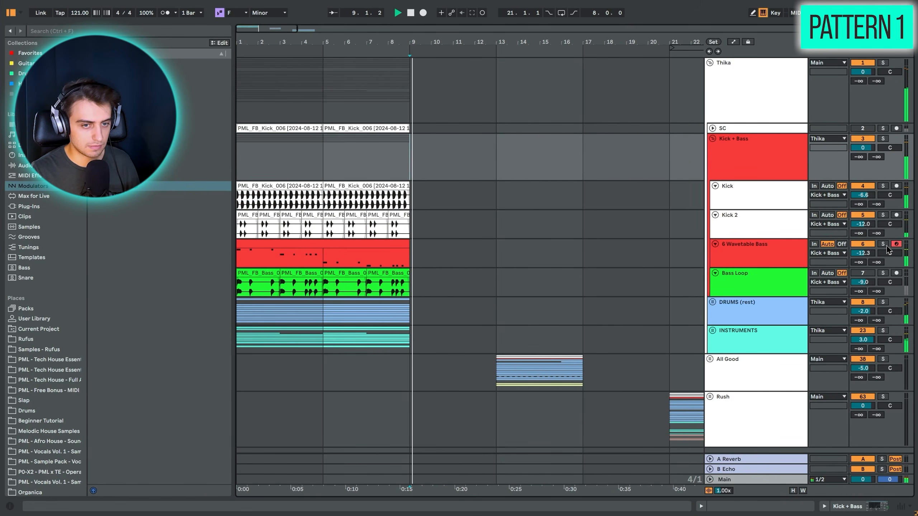
click(386, 247)
key(space)
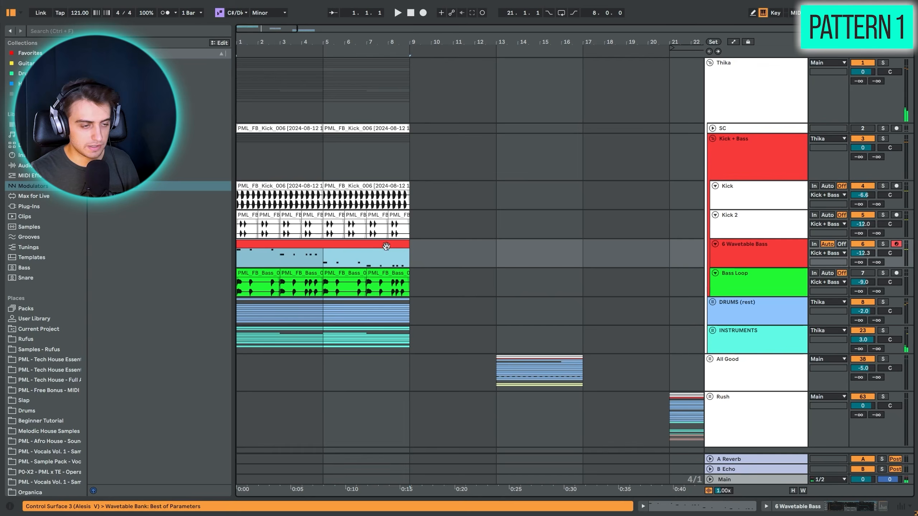
- Solo the Kick + Bass group inside Thika and listen to its bass pattern
click(883, 139)
key(space)
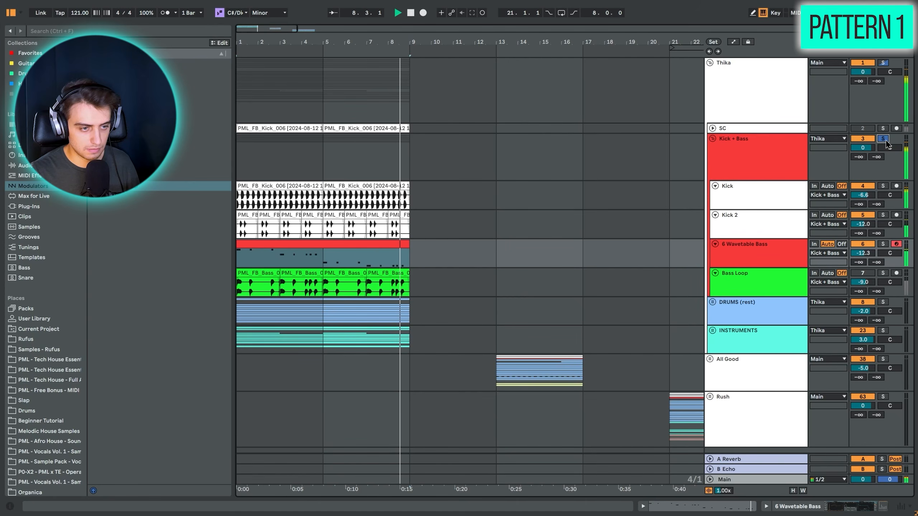
click(886, 143)
key(space)
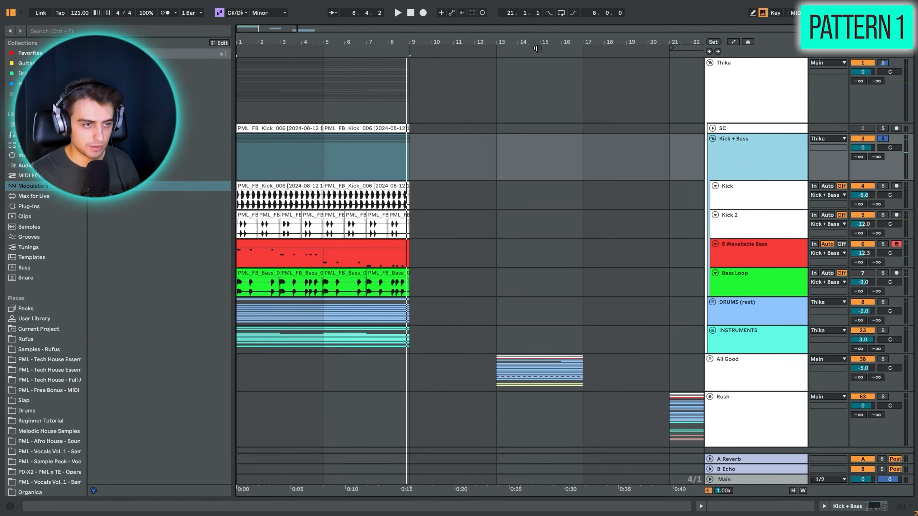
- Collapse the Thika group and insert a MIDI track below Kick 2 in the Kick + Bass group that starts at bar 37
click(710, 63)
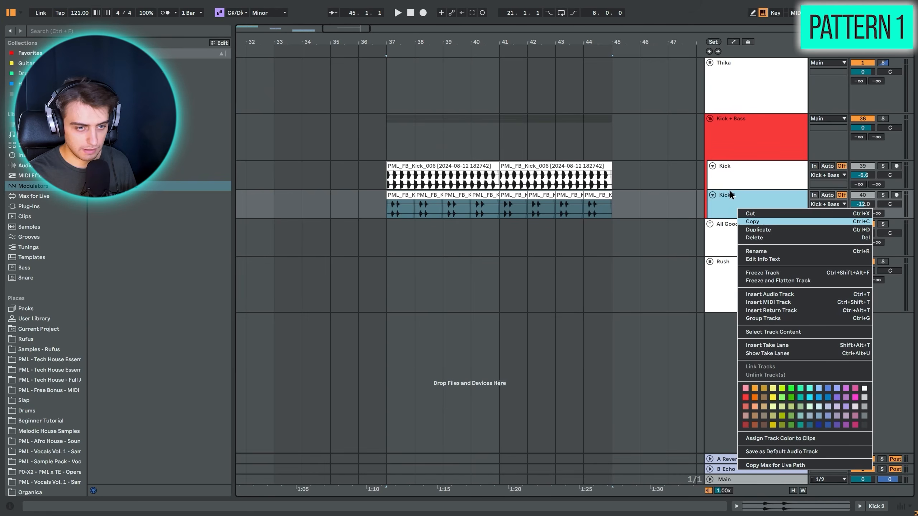
key(Escape)
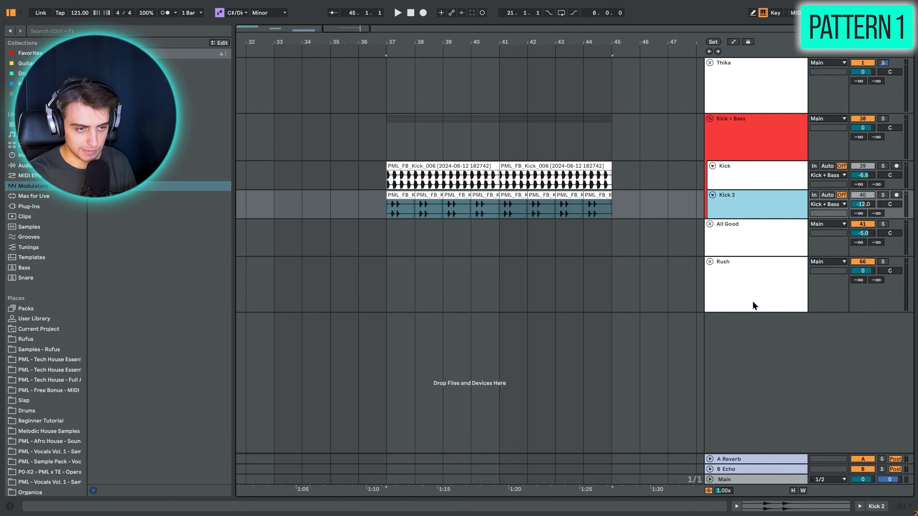
key(ctrl+shift+t)
- Solo the Kick and Kick 2 tracks and play them together from bar 37
click(460, 188)
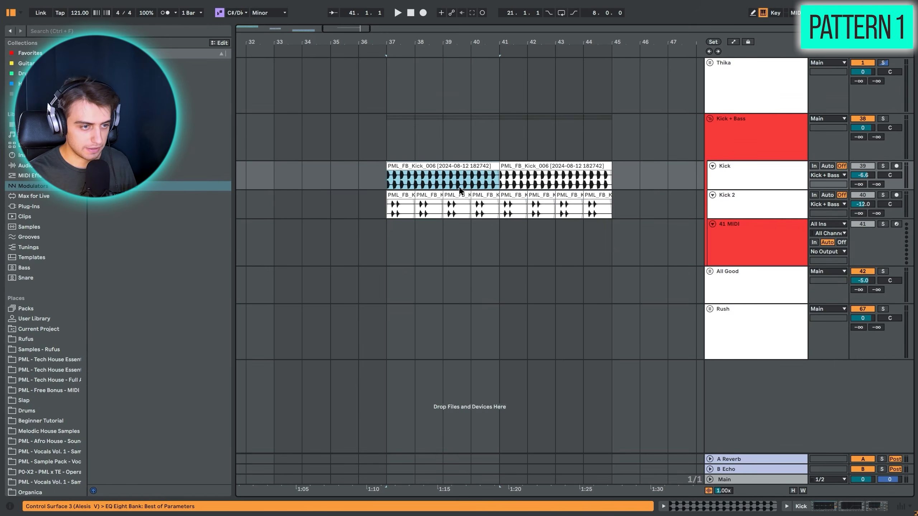
click(884, 167)
key(space)
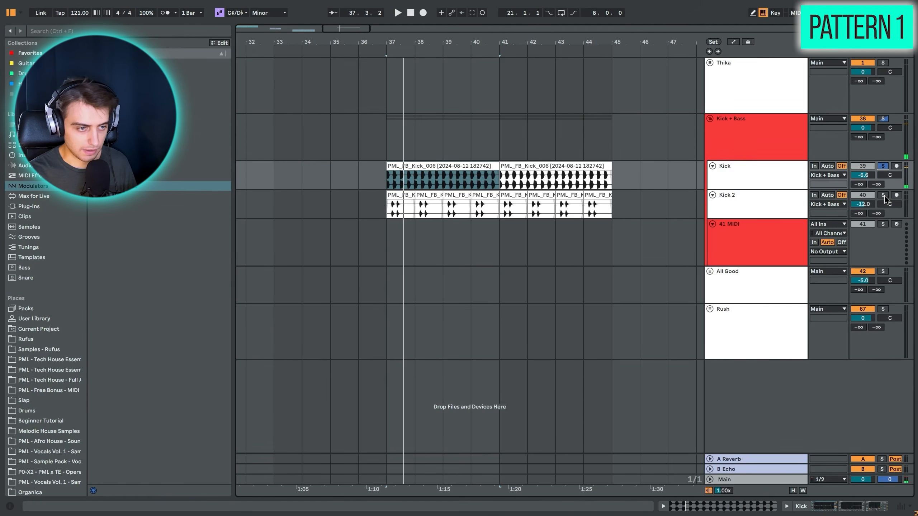
click(748, 206)
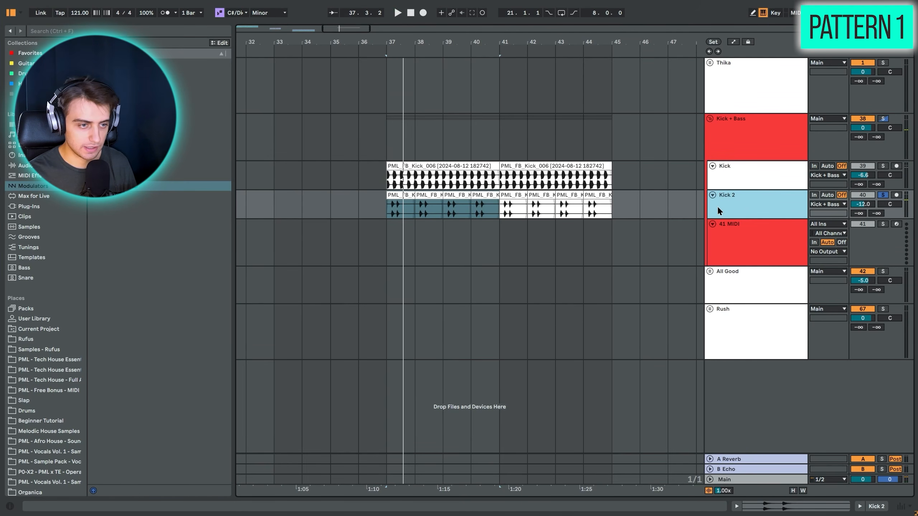
click(882, 167)
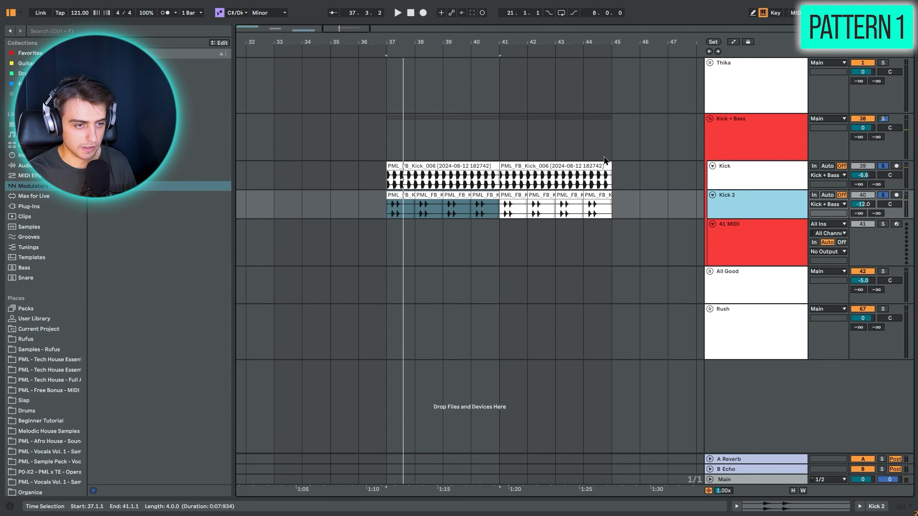
key(space)
drag(442, 42, 398, 68)
key(space)
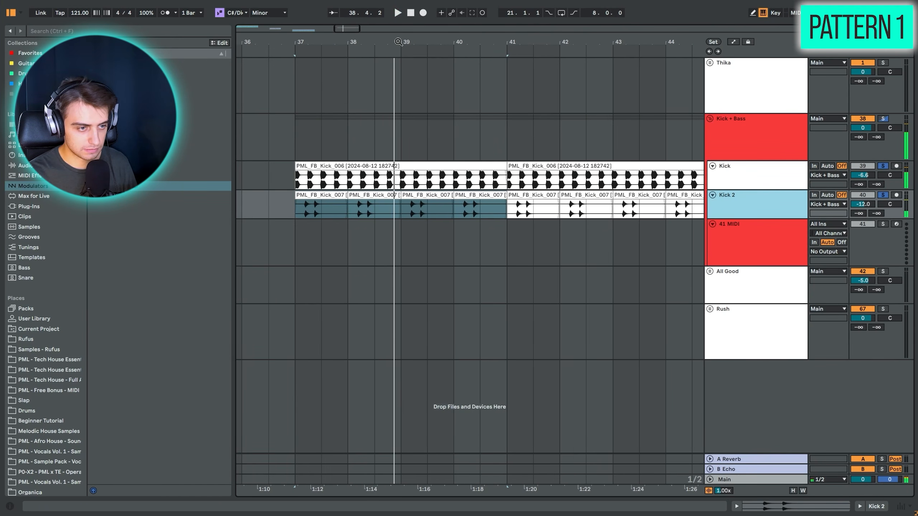
- Load Wavetable on the new MIDI track and create an empty eight-bar MIDI clip starting at bar 37
key(Down)
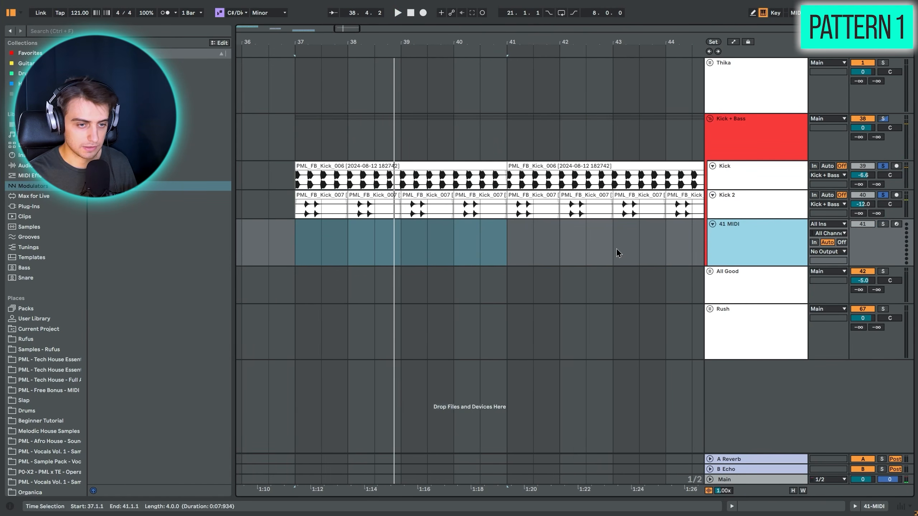
click(117, 32)
text(wavetable)
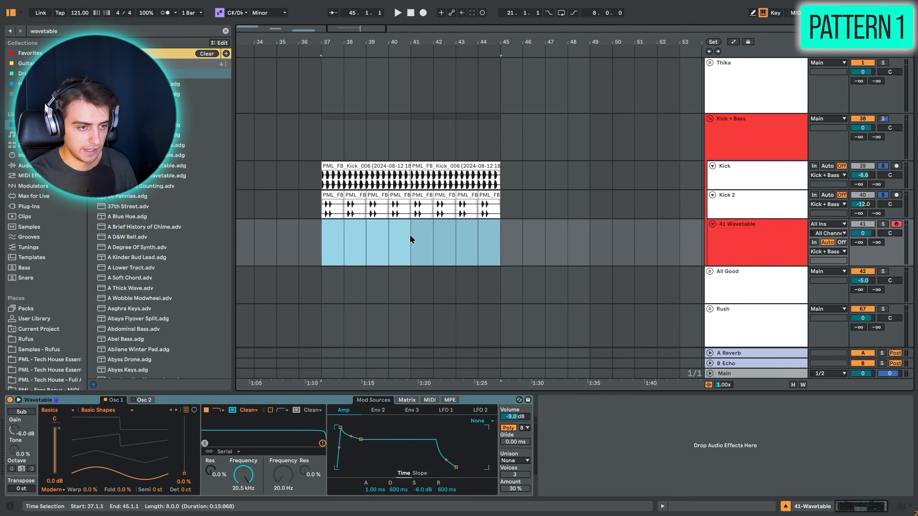
right_click(419, 235)
click(450, 315)
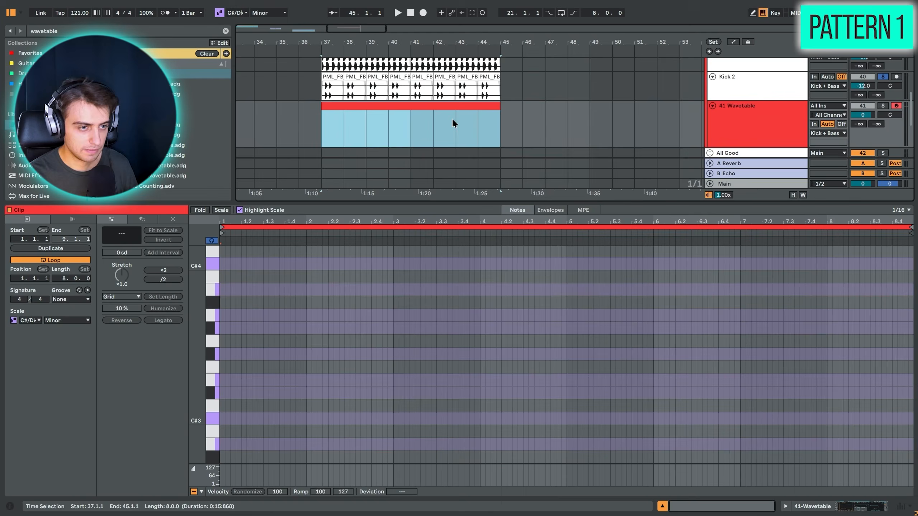
- Limit the new clip's note rows to the C# Minor scale and use a 1/4 grid
click(452, 117)
click(22, 320)
click(28, 338)
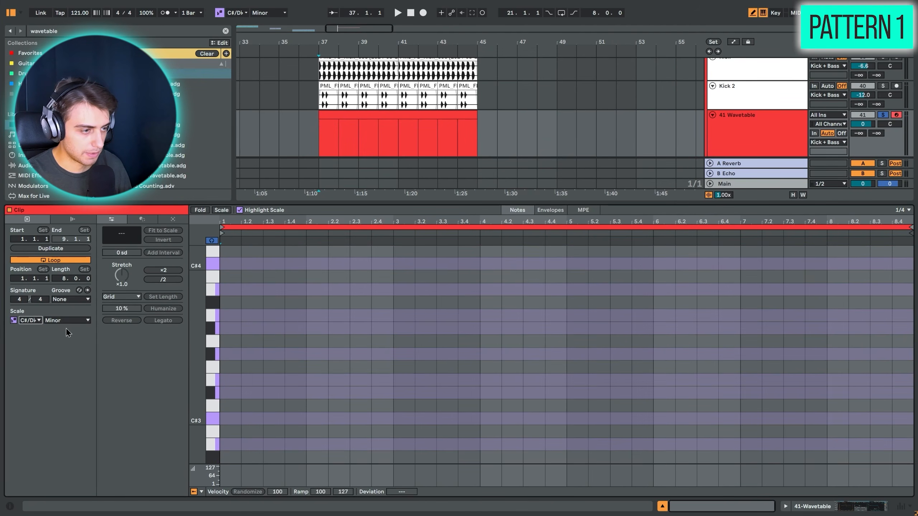
click(221, 210)
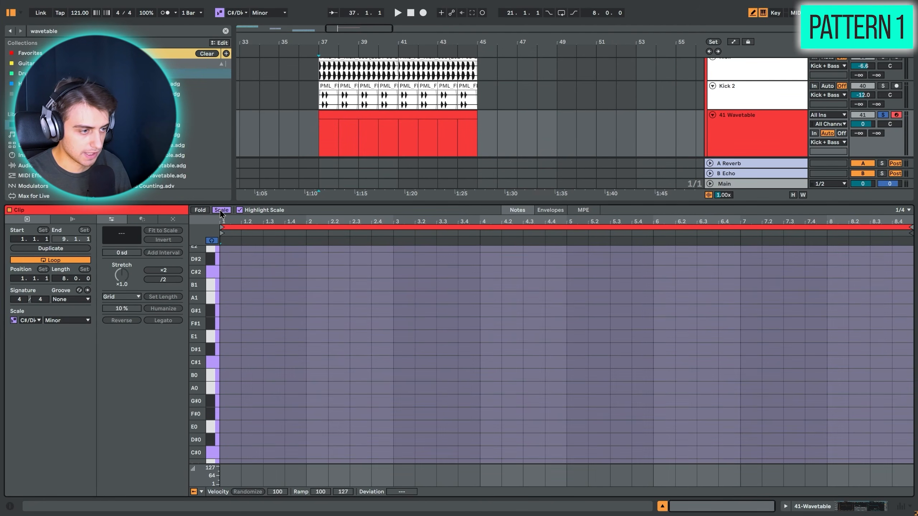
right_click(288, 308)
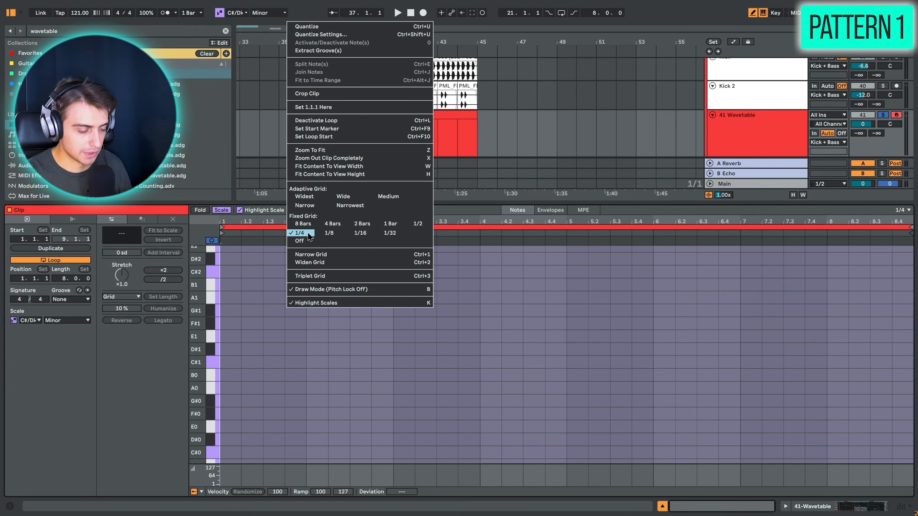
click(241, 317)
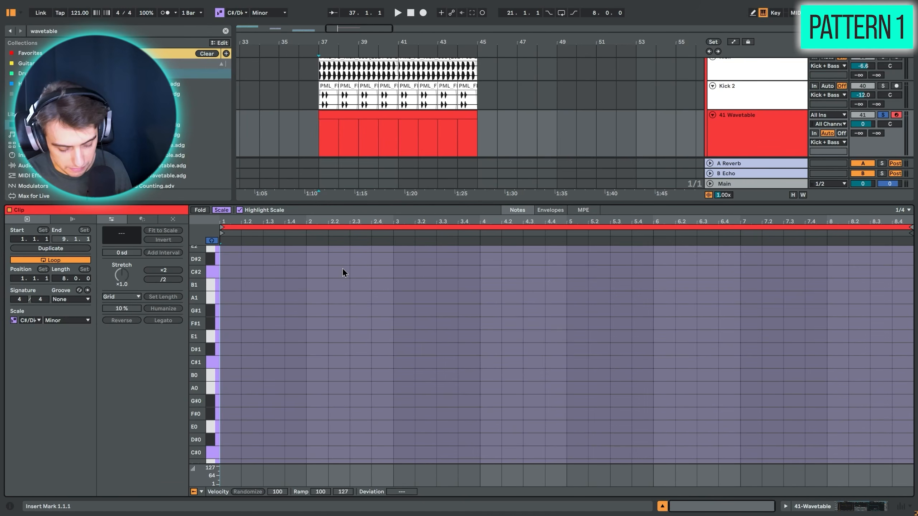
key(b)
click(317, 298)
click(404, 311)
click(470, 350)
click(577, 324)
key(super+z)
key(super+z)
key(super+z)
key(super+z)
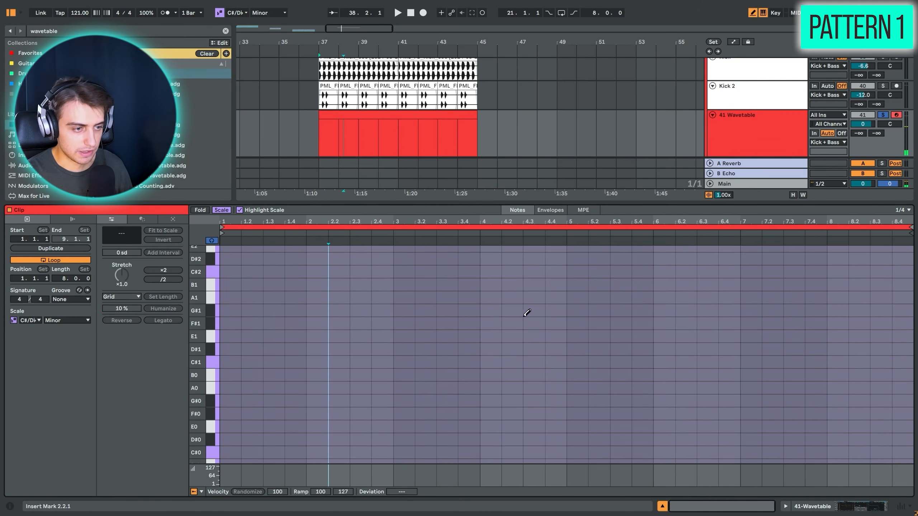
- Draw three quarter-note A1 notes at 1.1, 1.4 and 2.3, and set the grid to 1/8
click(236, 297)
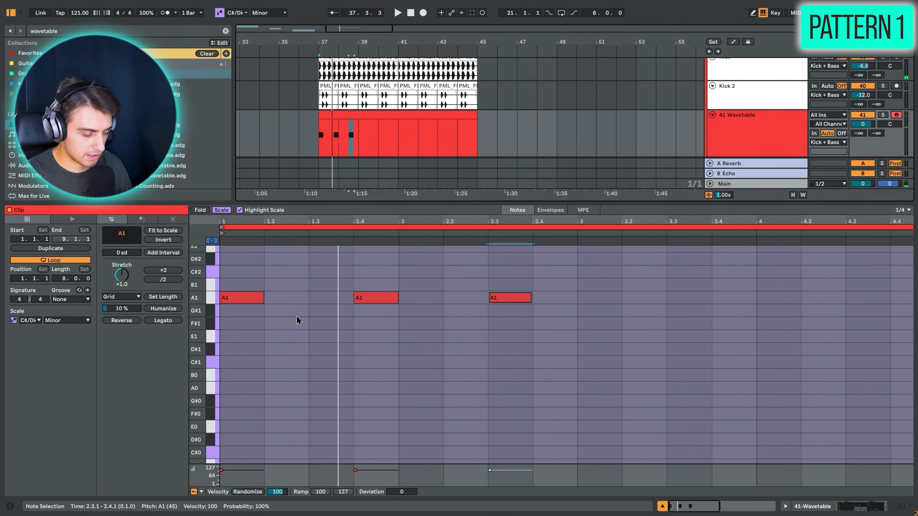
right_click(339, 267)
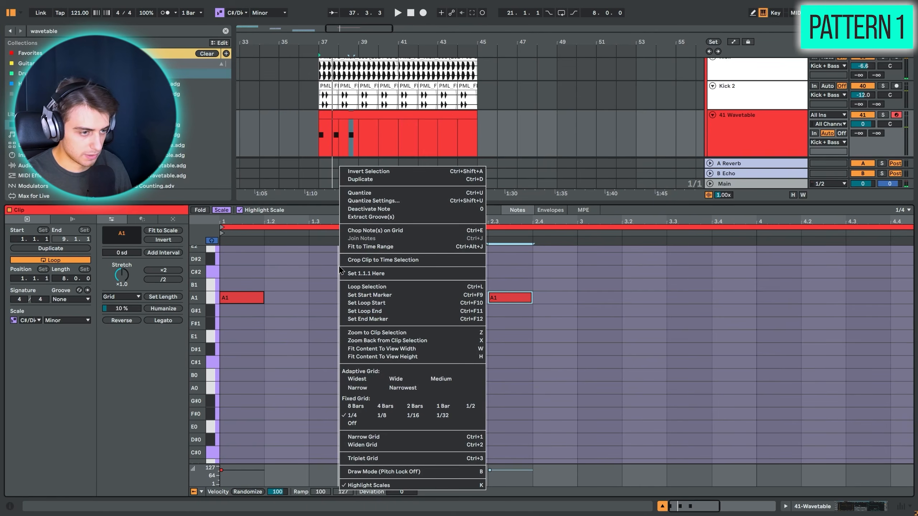
click(387, 417)
- Shift the second A1 note one grid step earlier to 1.3.3 and shorten it to an eighth note
click(372, 298)
key(Left)
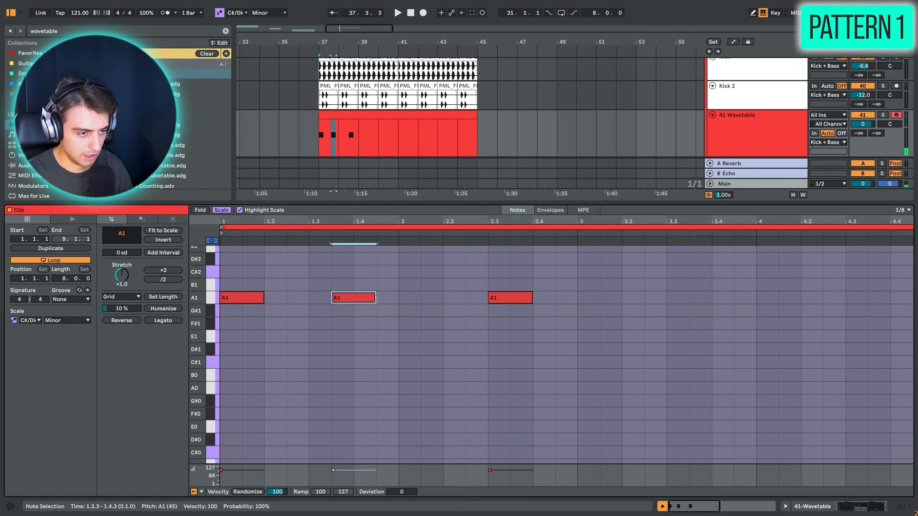
drag(375, 298, 343, 298)
- Play the bassline, then shift the third A1 note to 2.3.3 and shorten it to an eighth note
click(513, 297)
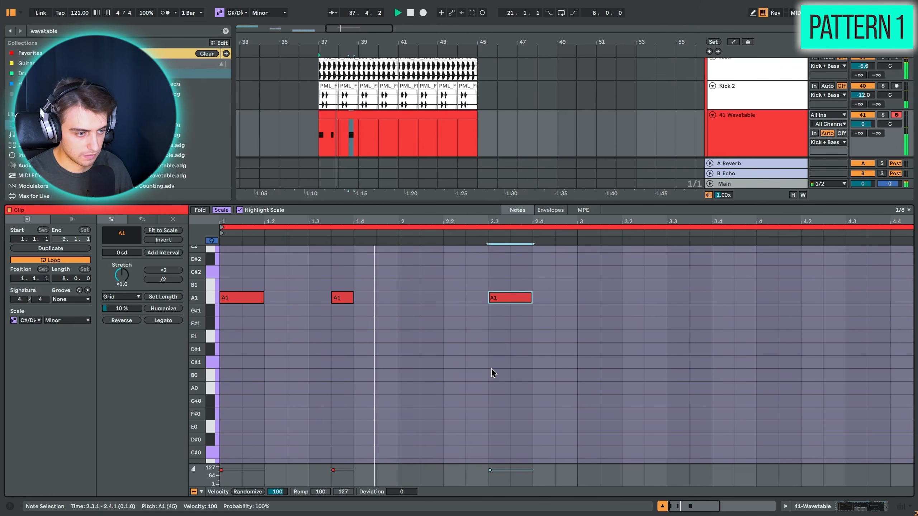
key(space)
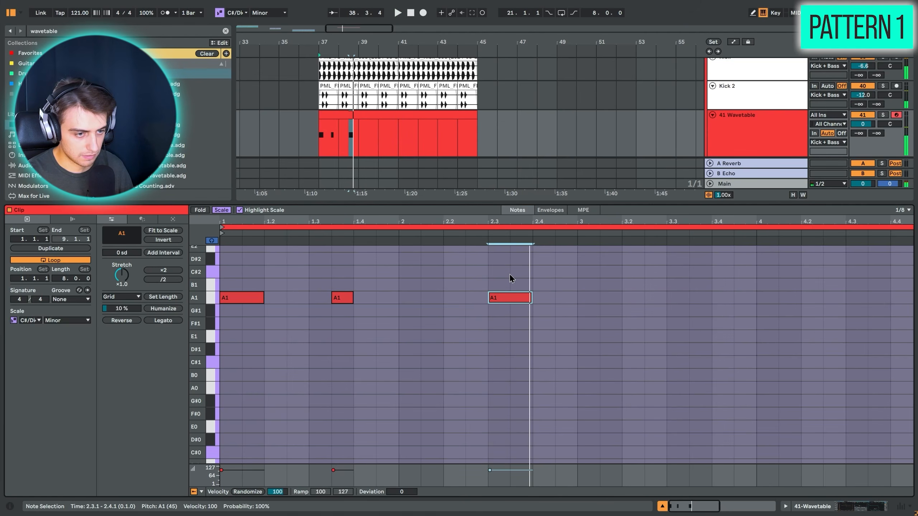
key(Right)
drag(554, 296, 533, 296)
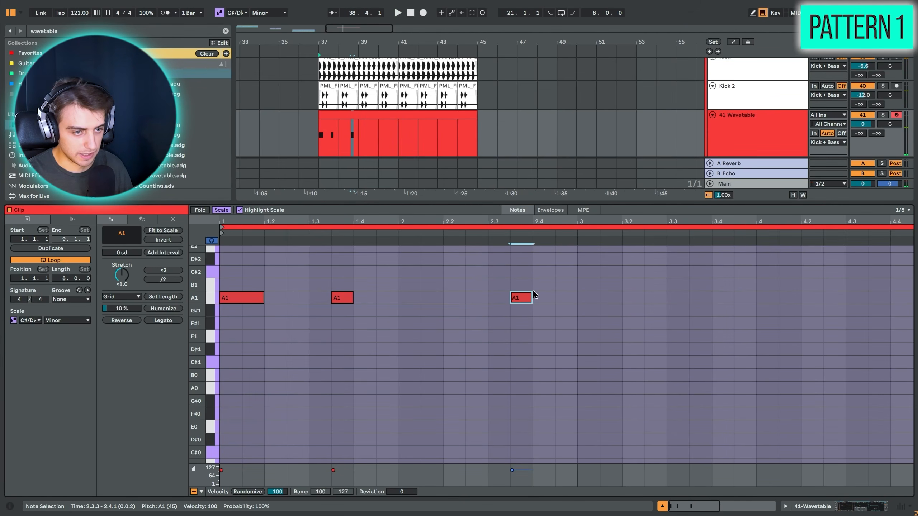
- Play back the three-note A1 phrase together with the kicks
click(535, 311)
drag(242, 221, 258, 240)
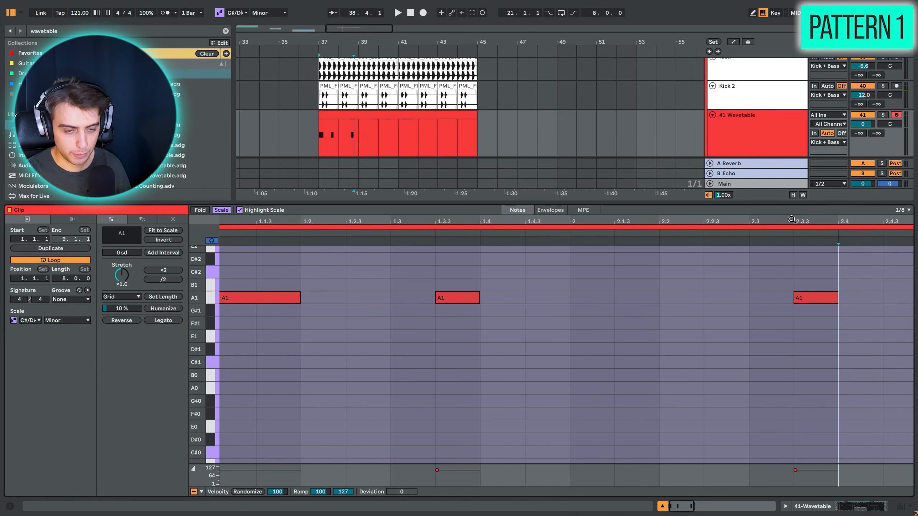
drag(792, 219, 447, 198)
click(338, 277)
key(space)
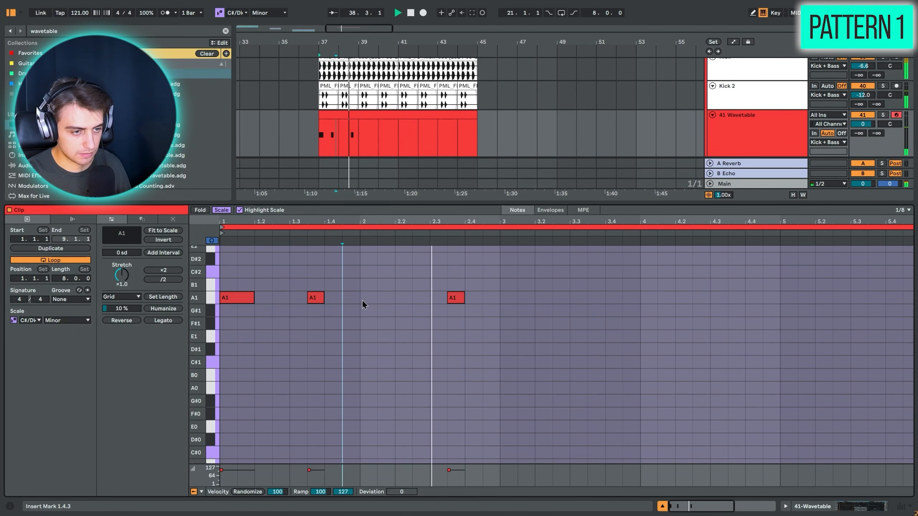
key(space)
- Duplicate the two-bar A1 phrase to bar 3 of the clip and lower the copy to F#1
drag(502, 334, 250, 285)
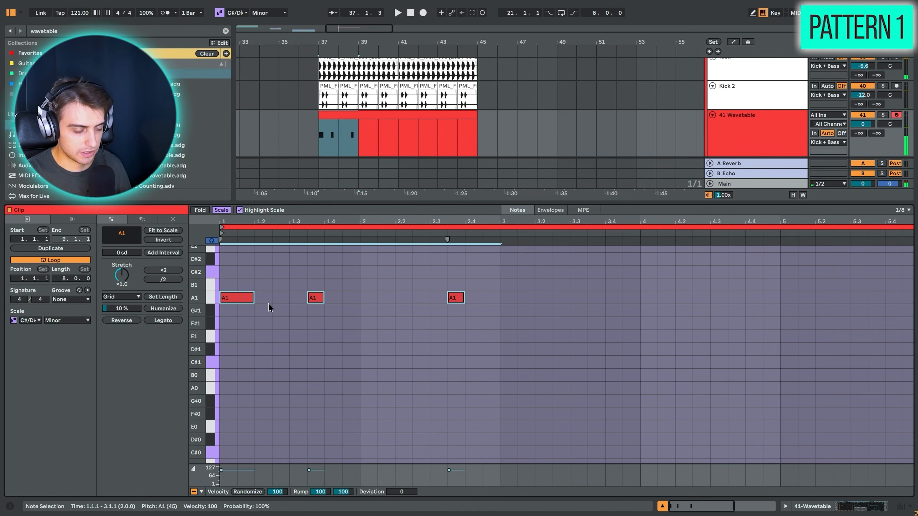
key(ctrl+d)
key(Down)
key(Down)
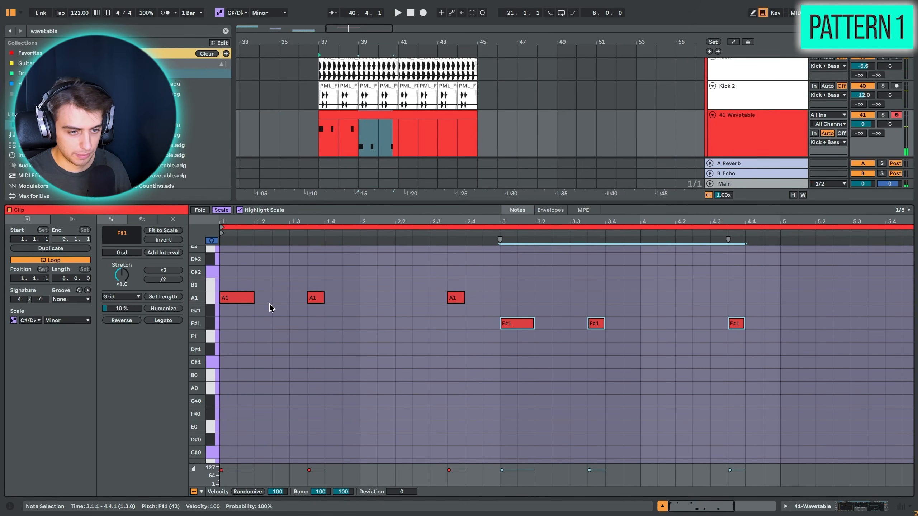
- Duplicate the F#1 phrase to bar 5, lower that copy to C#1, and repeat the C#1 phrase at bar 7
key(ctrl+d)
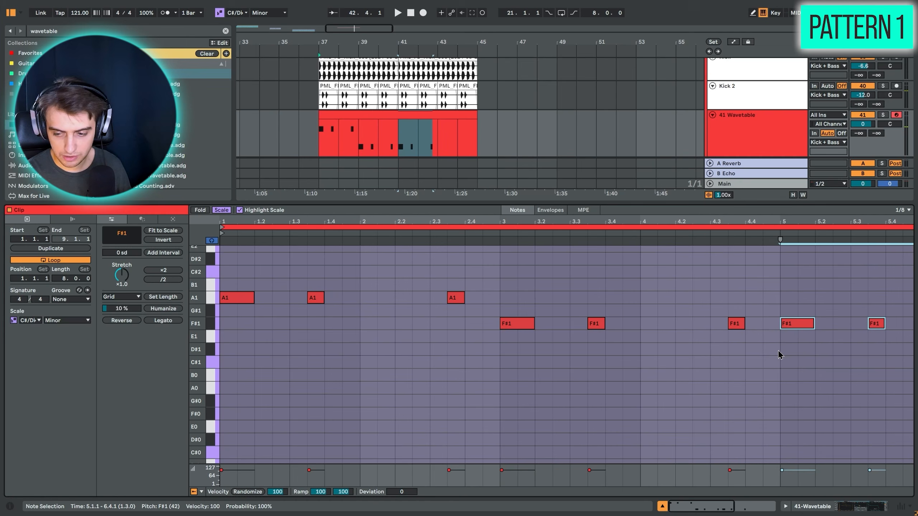
key(Down)
key(Down)
key(Up)
key(Down)
key(Down)
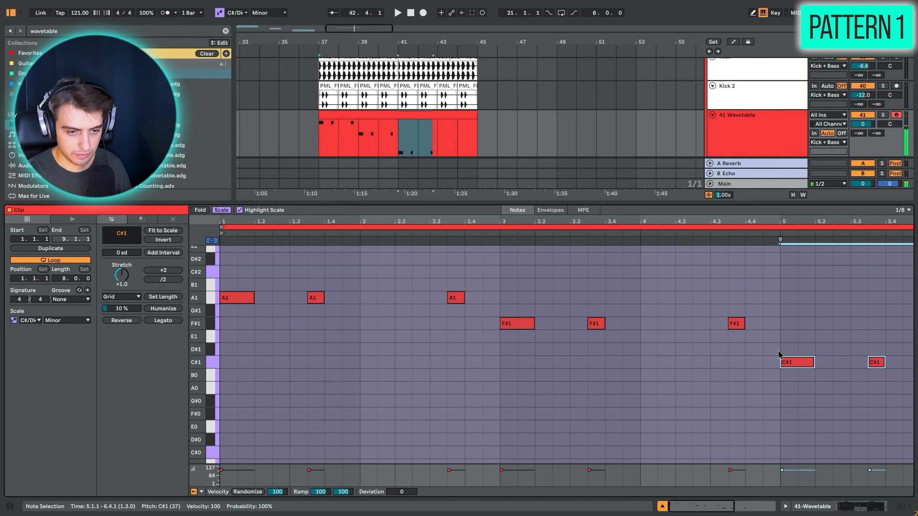
key(minus)
key(ctrl+d)
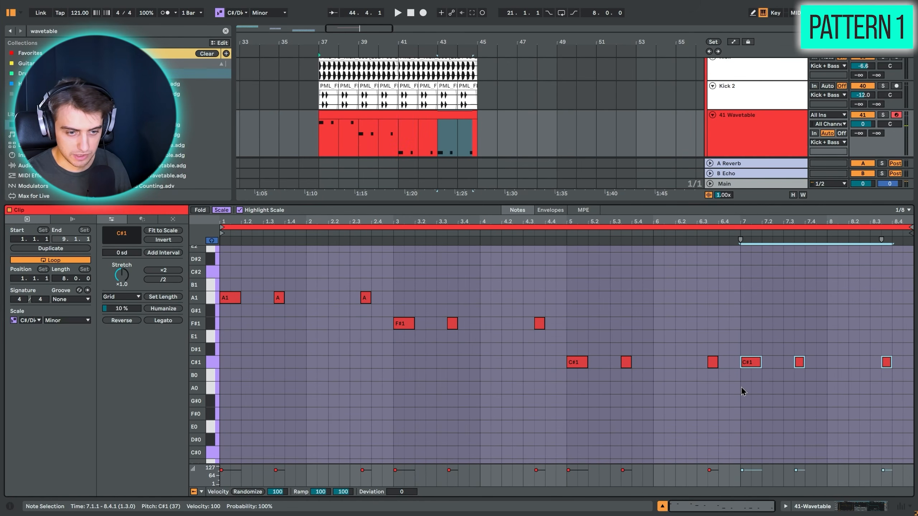
- Lower the last two-bar phrase at bar 7 from C#1 to B0 and play the bassline with the kicks
key(Down)
key(space)
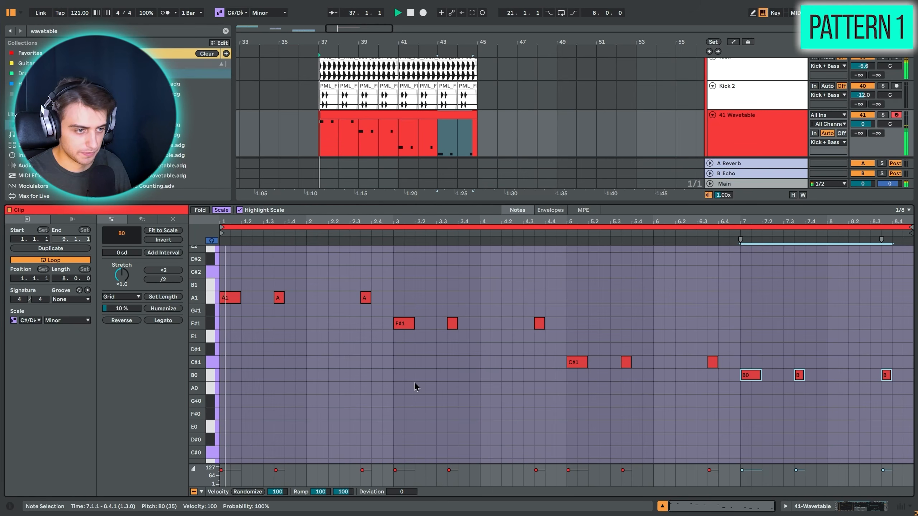
key(space)
- Transpose all notes of the bassline down one octave and play the result with the kicks
key(ctrl+a)
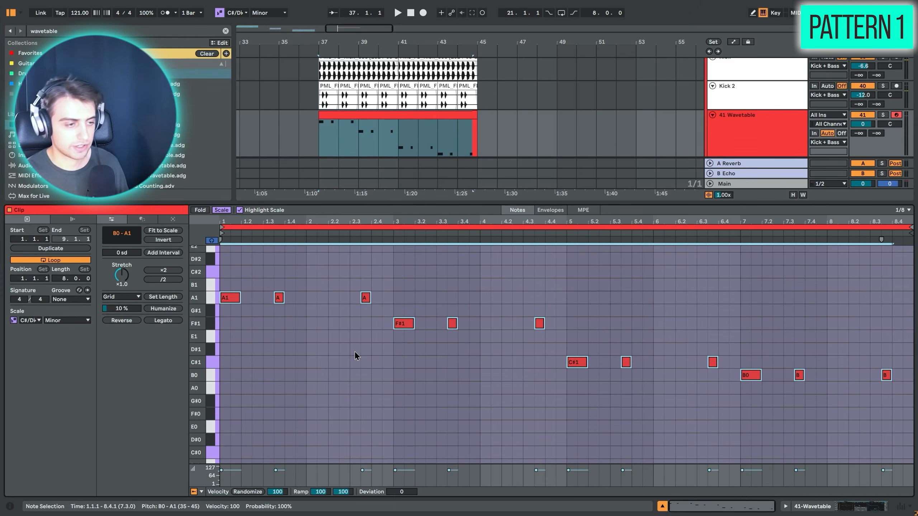
key(shift+Down)
key(space)
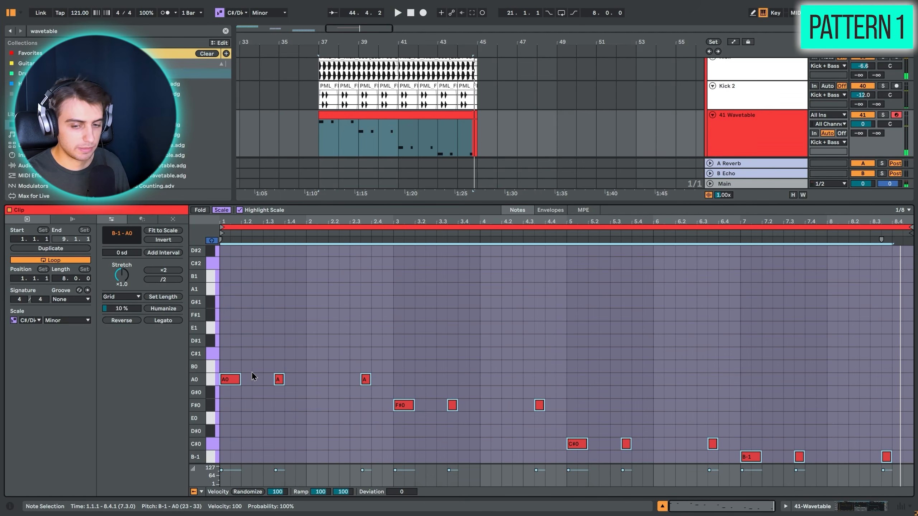
- Shorten all bass notes slightly so the first one ends just before 1.2, and play the tighter bassline
drag(235, 224, 295, 225)
click(338, 333)
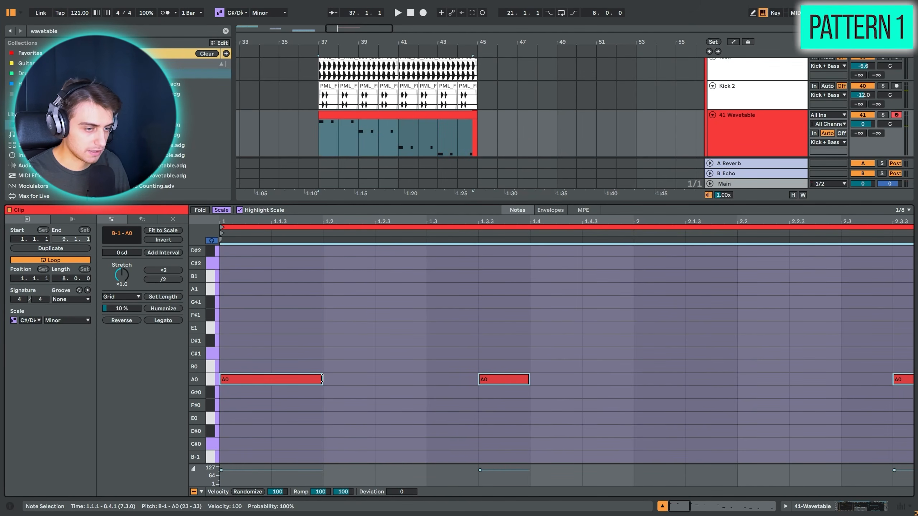
drag(322, 379, 319, 378)
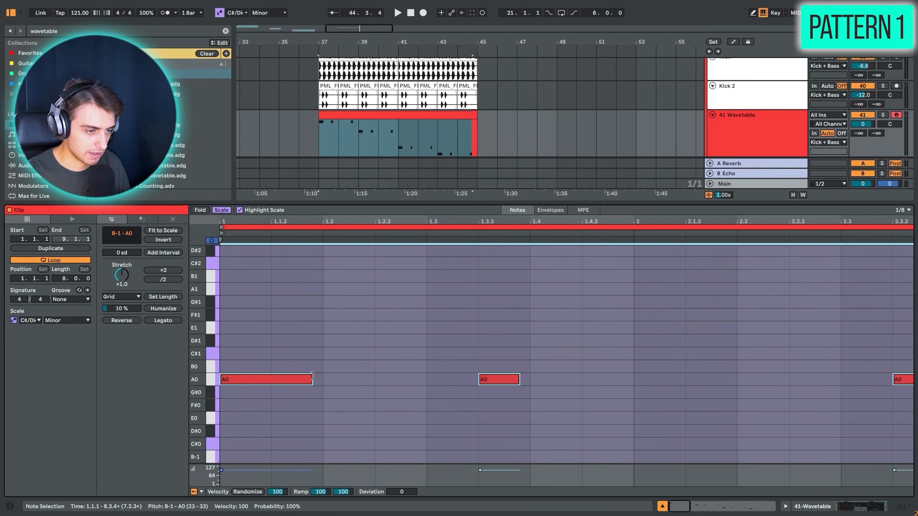
drag(311, 219, 311, 202)
drag(239, 219, 239, 213)
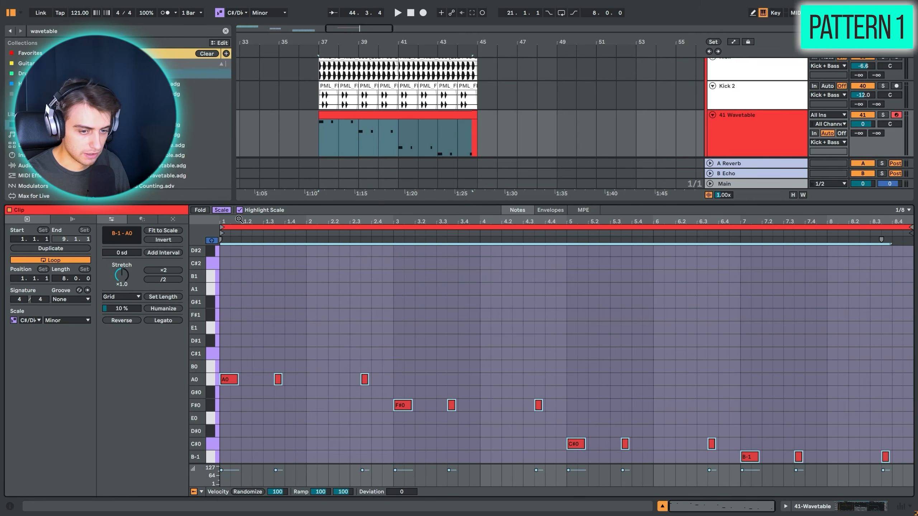
key(space)
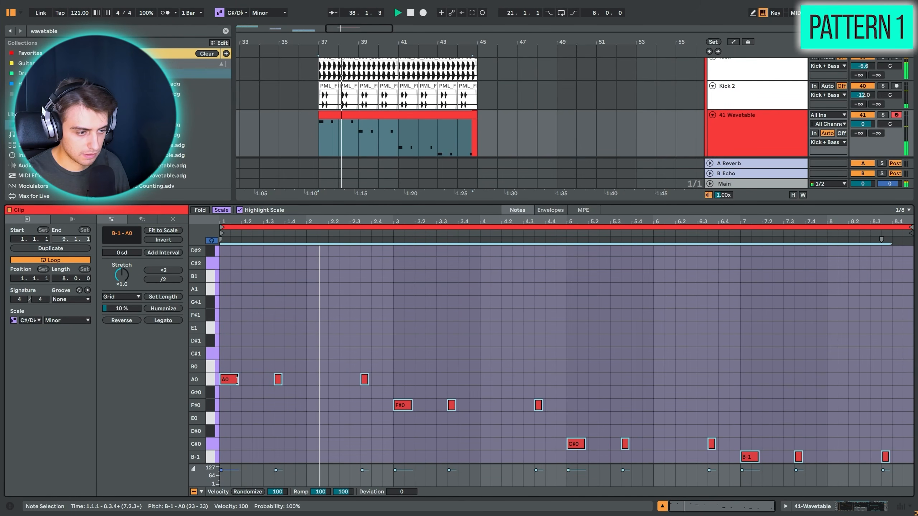
drag(238, 379, 238, 380)
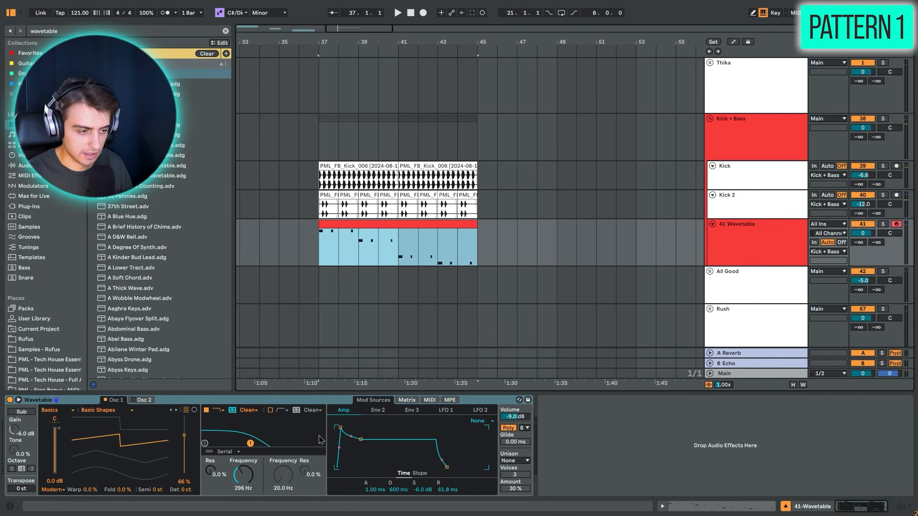
- Give Wavetable's first filter a 24 dB slope, 50.1 Hz frequency and 36% resonance while auditioning the bass
click(232, 411)
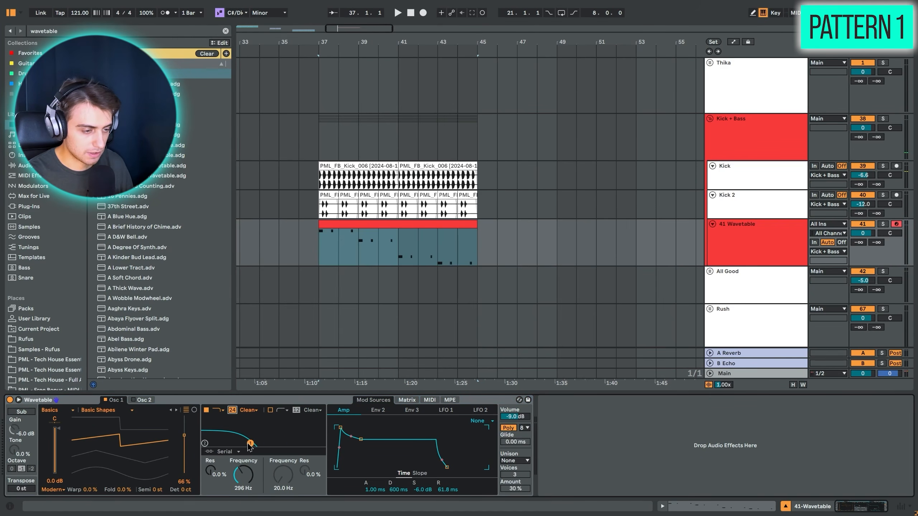
key(space)
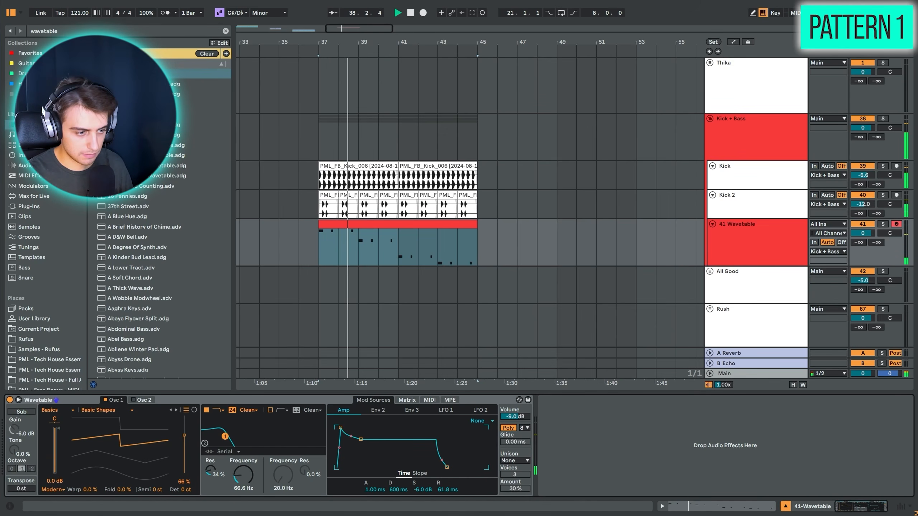
key(space)
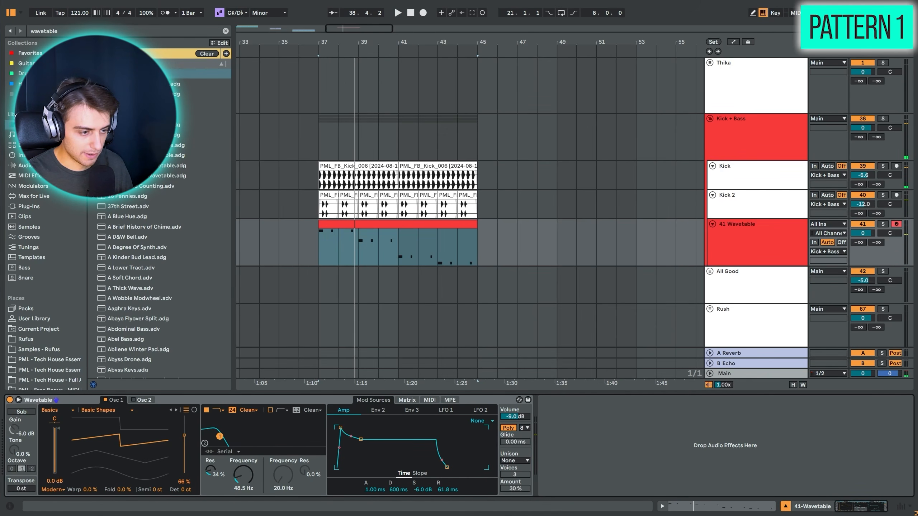
key(space)
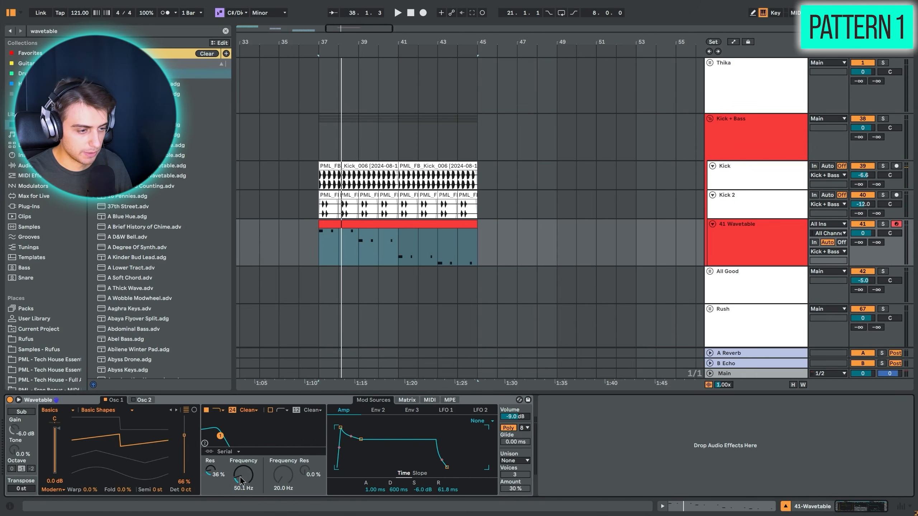
- Modulate Filter 1 Freq with Env 2 by an amount of 44 in Wavetable's modulation matrix during playback
click(407, 400)
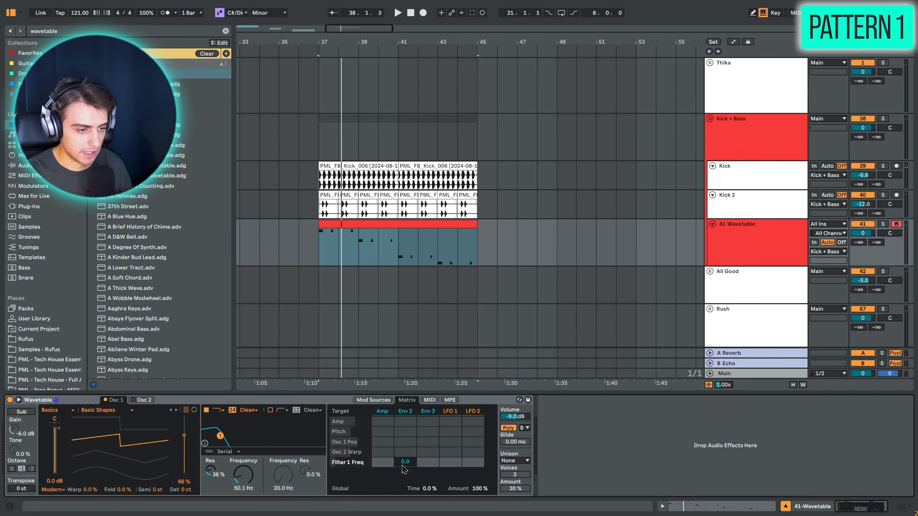
key(space)
drag(404, 469, 404, 454)
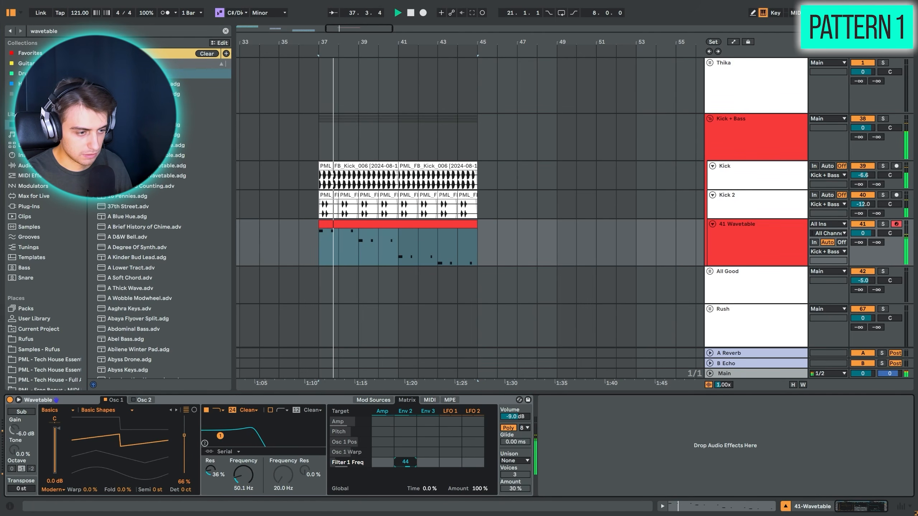
- Raise the first filter's resonance to 41% while auditioning the start of the bassline
drag(211, 471, 210, 467)
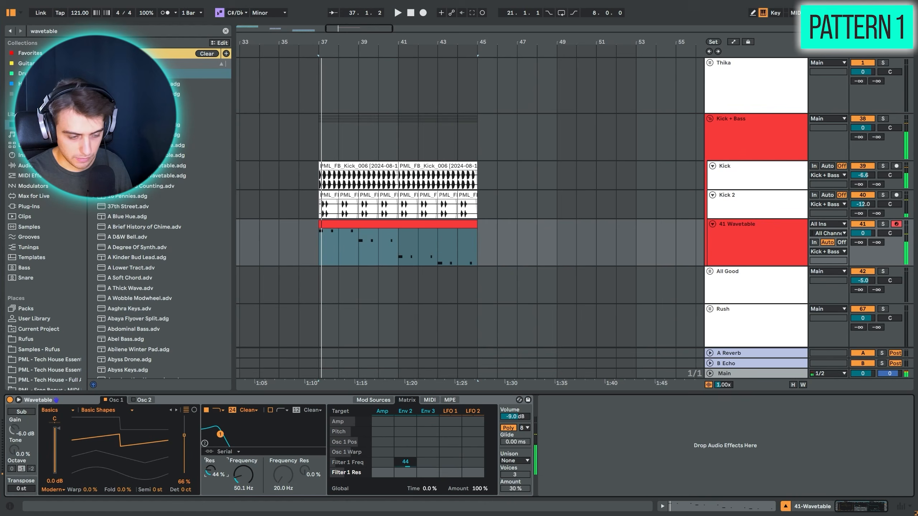
key(space)
key(space)
key(space)
key(space)
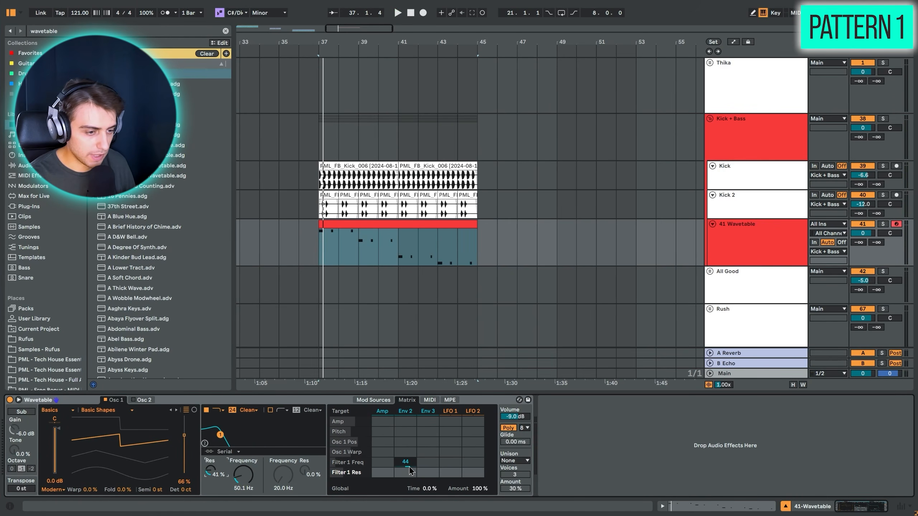
- Reduce the Env 2 modulation of Filter 1 Freq to 27 and play the bassline
drag(410, 469, 410, 472)
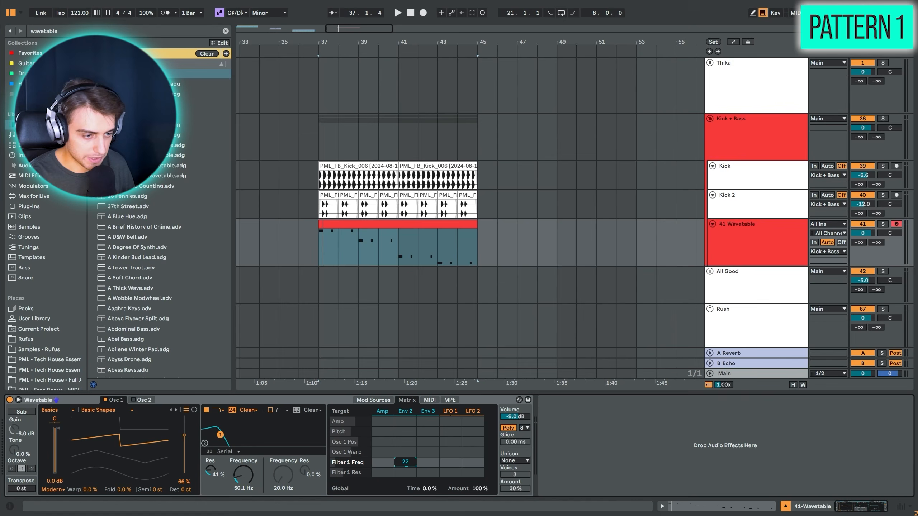
drag(410, 467, 410, 468)
key(space)
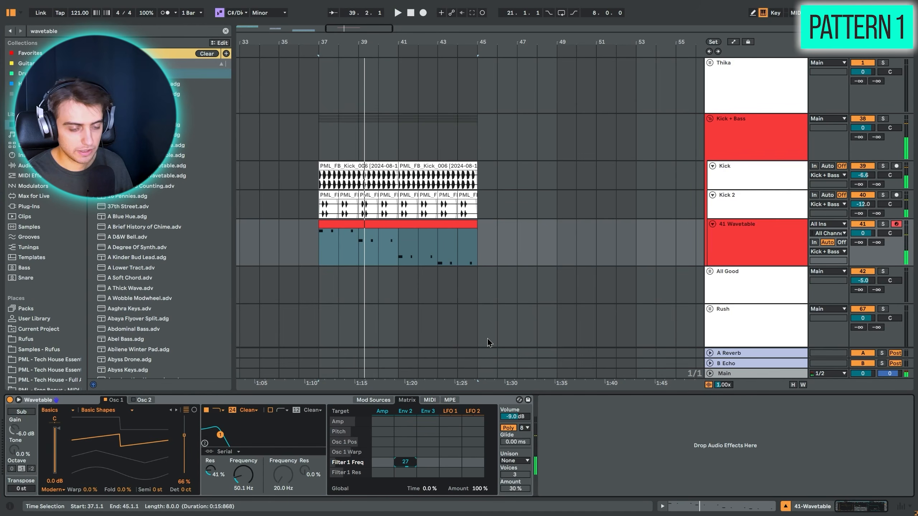
- Reset Wavetable's volume to 0.0 dB and listen to the bassline with the kicks
scroll(566, 321, right, 2)
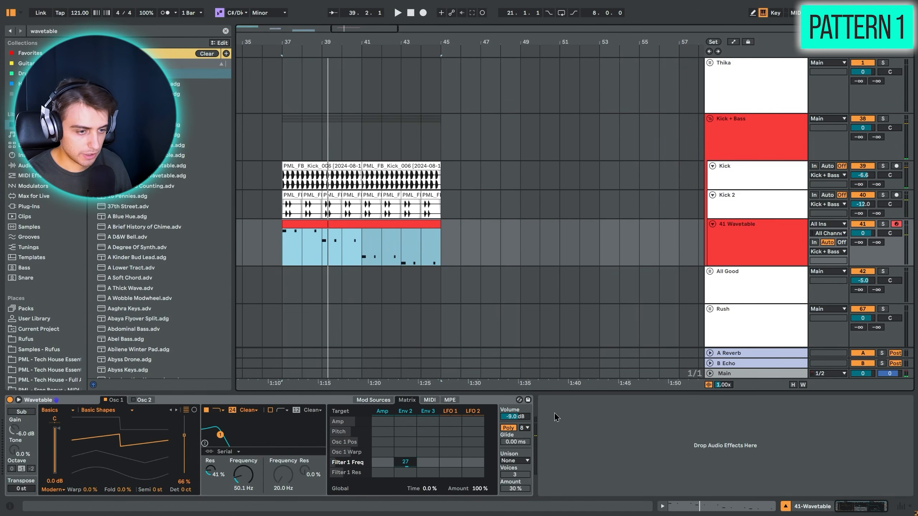
double_click(520, 417)
key(space)
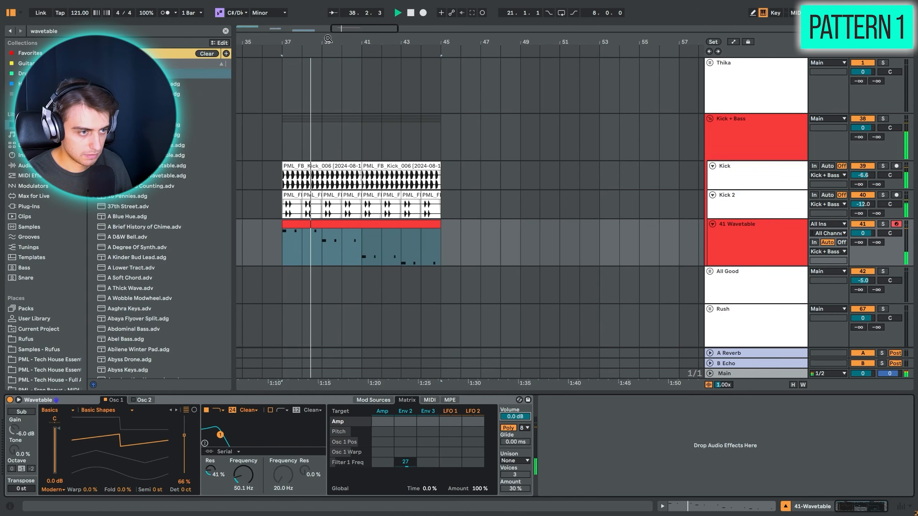
drag(289, 43, 312, 86)
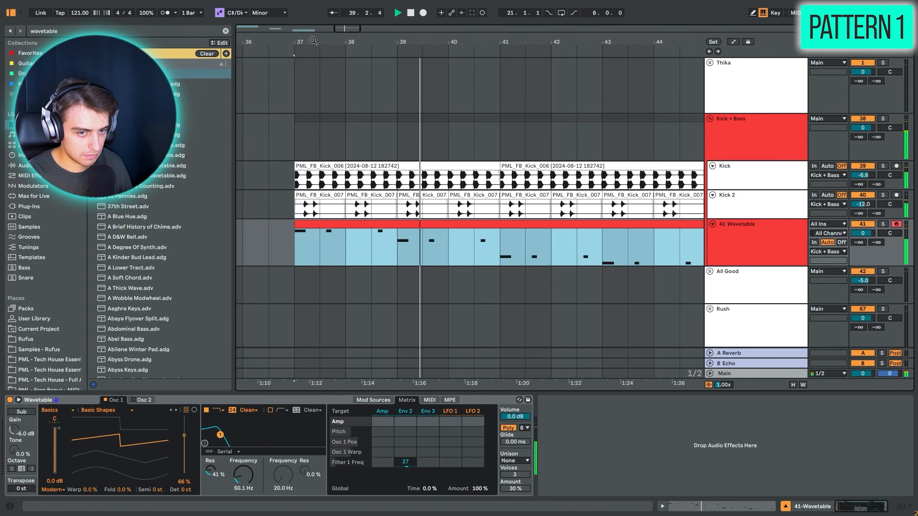
key(space)
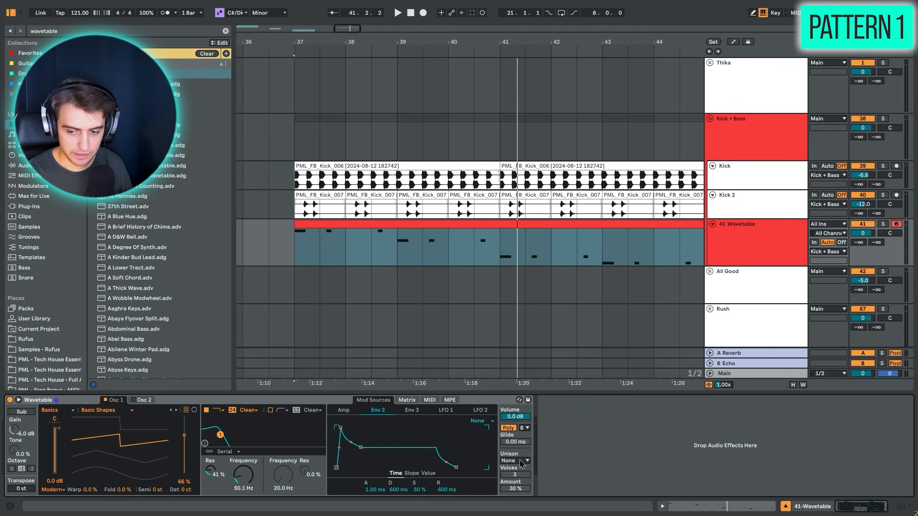
- Set Wavetable's unison mode to Classic with an amount of 24% while playing the bassline
click(522, 464)
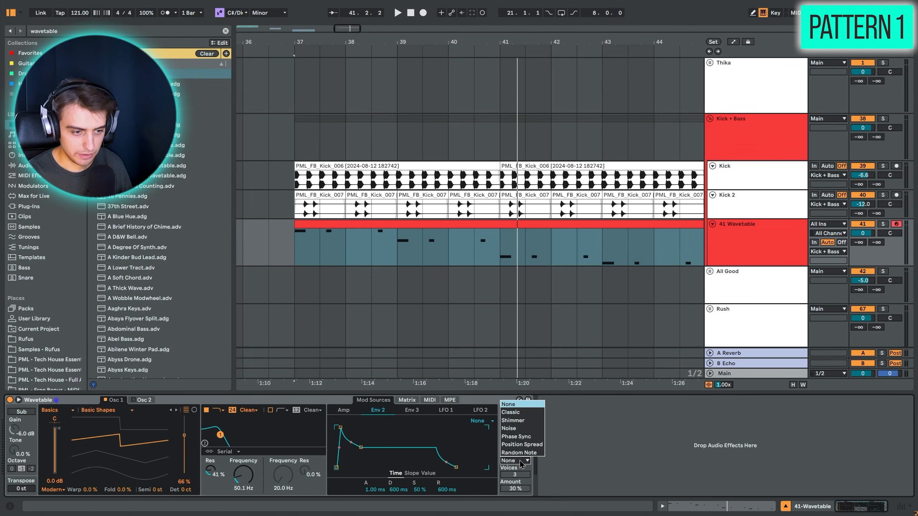
click(520, 421)
key(space)
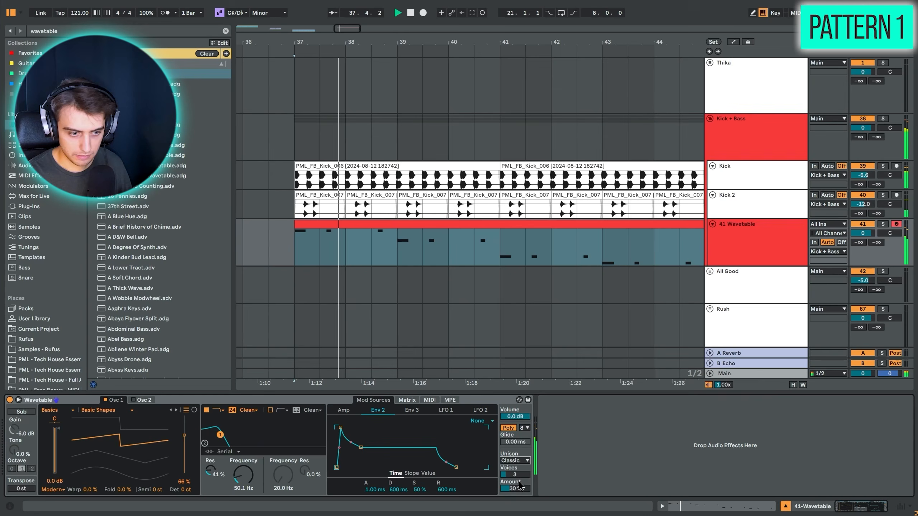
drag(519, 488, 519, 493)
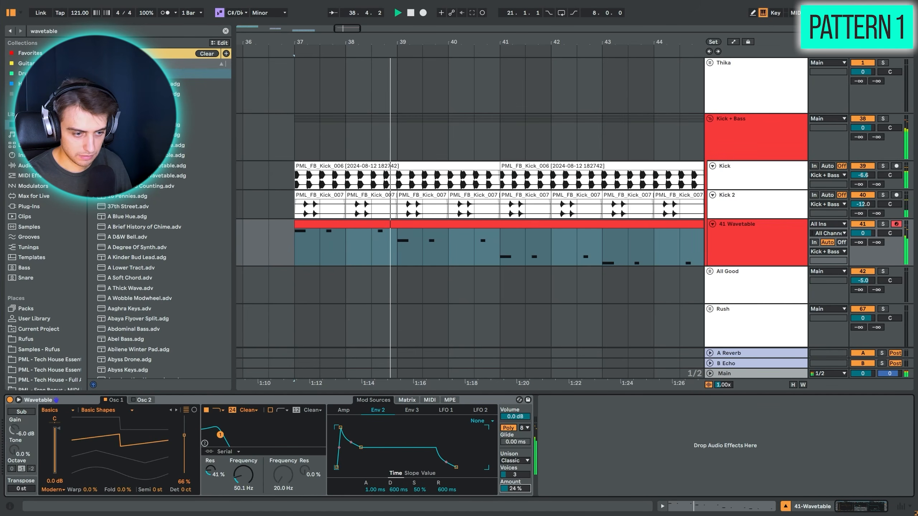
key(space)
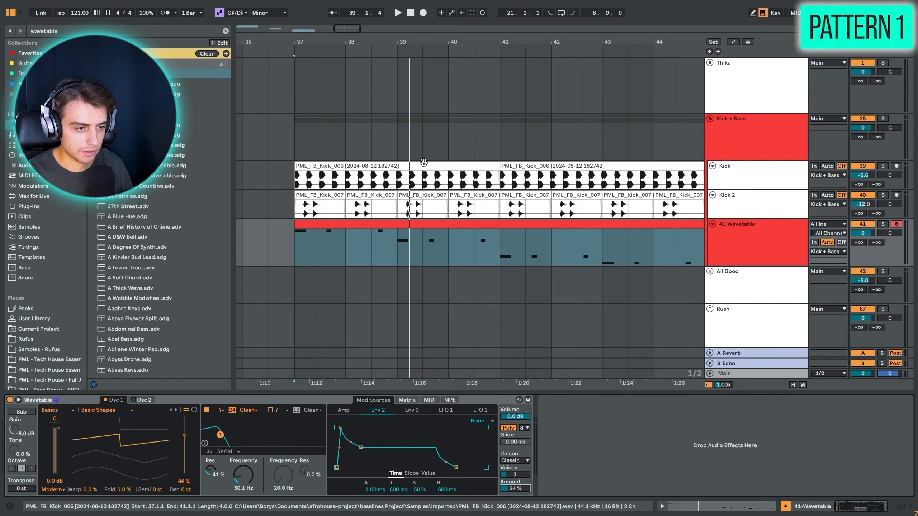
- Copy the audio effect rack from the Thika group's Wavetable Bass track to the 41 Wavetable track, with its inner devices switched off
drag(350, 44, 308, 38)
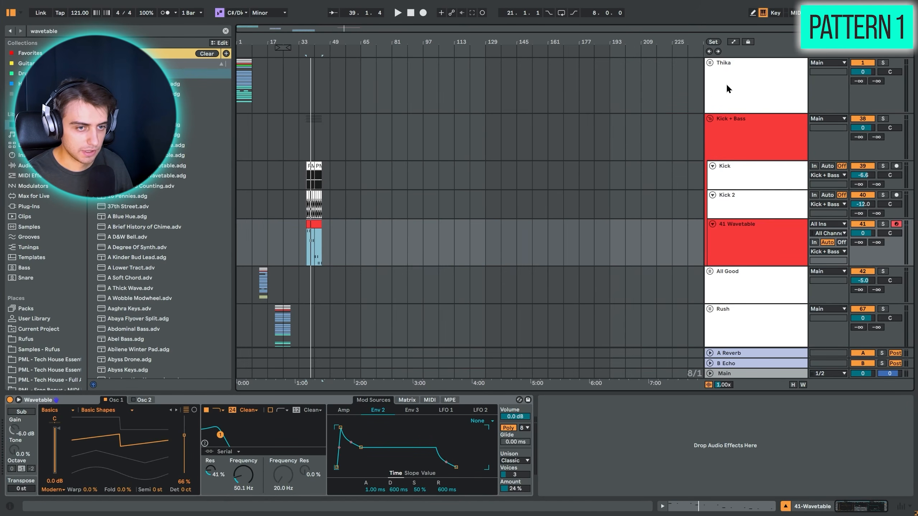
click(710, 63)
click(299, 255)
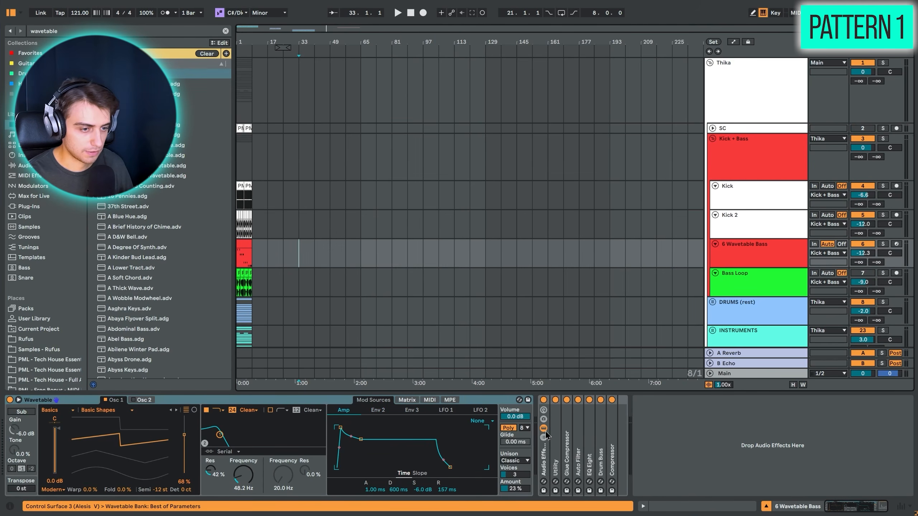
click(543, 457)
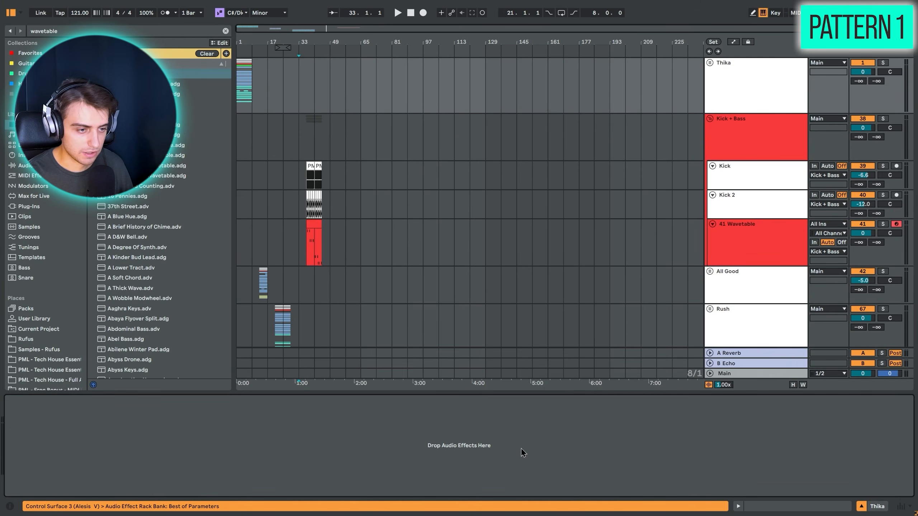
click(753, 252)
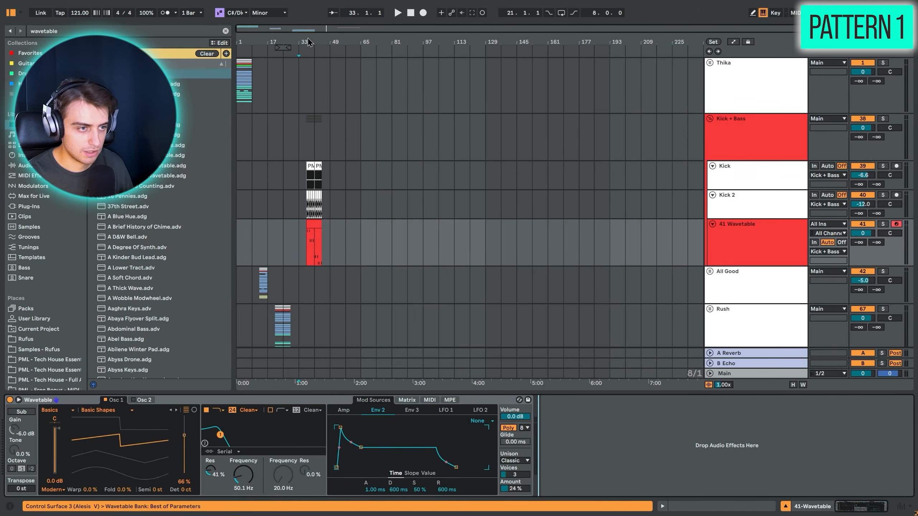
drag(305, 42, 307, 109)
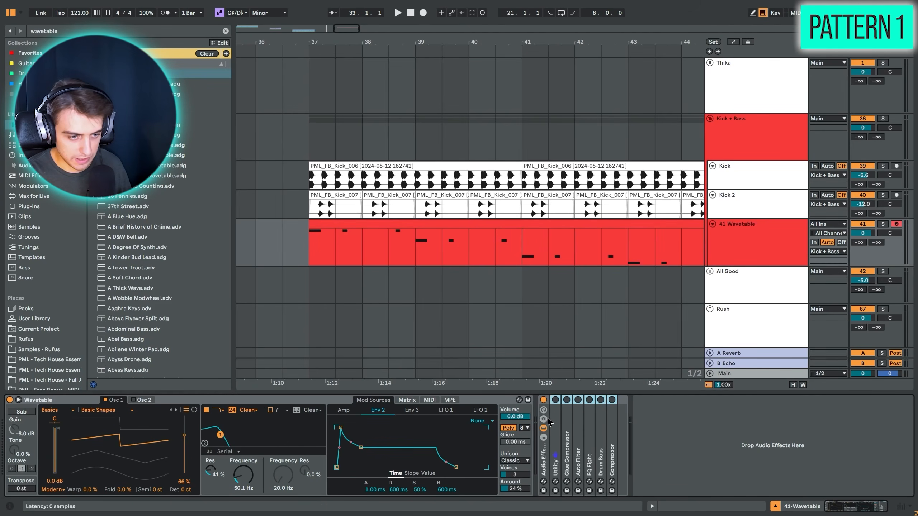
- Unfold and switch on the Utility in the pasted rack, check its Mid/Side mode, and play the bassline from bar 37
double_click(557, 415)
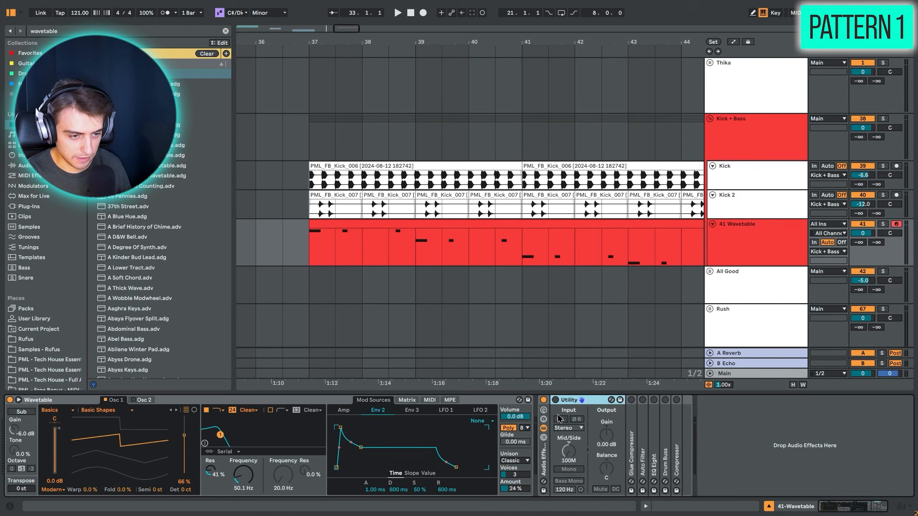
click(556, 400)
right_click(567, 458)
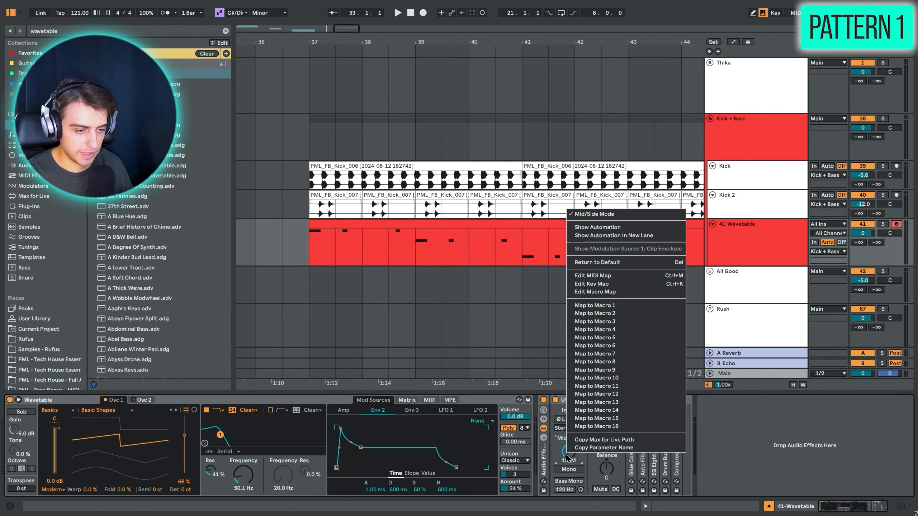
click(570, 459)
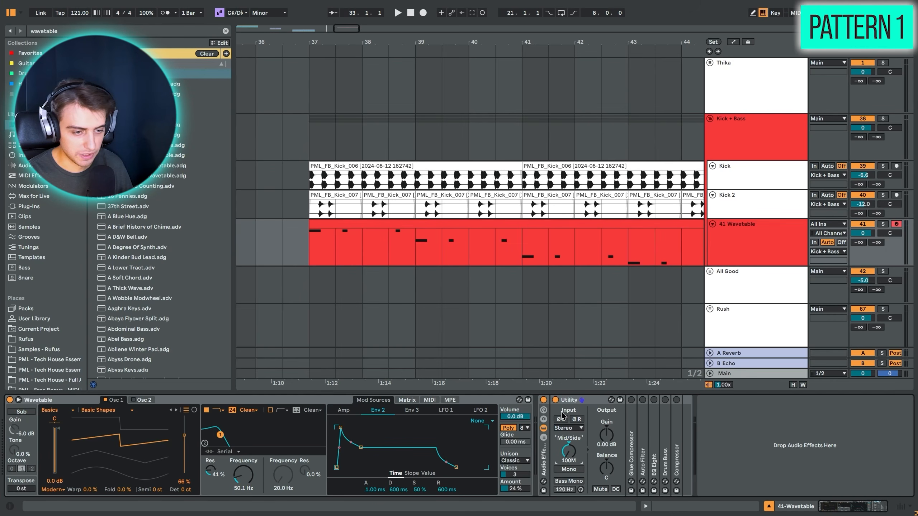
click(314, 262)
key(space)
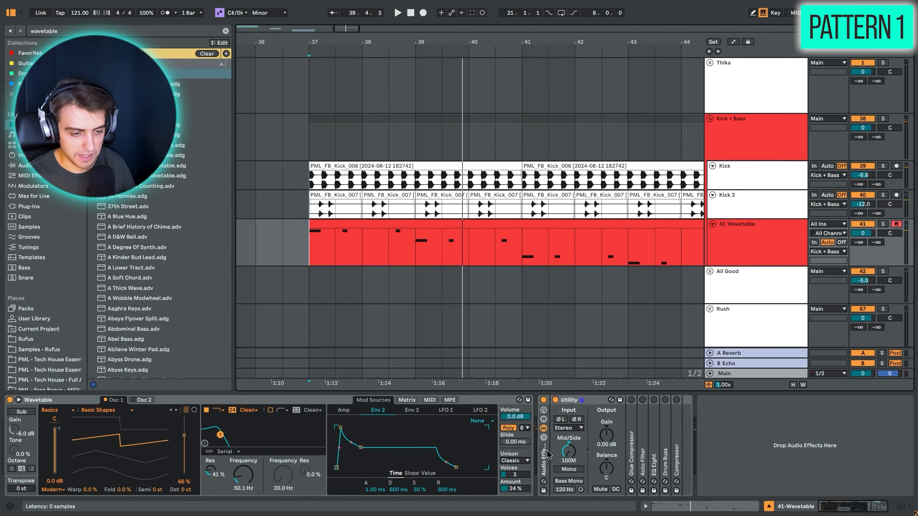
- Unfold and switch on the pasted rack's Glue Compressor, Auto Filter and EQ Eight, playing the bassline from bar 37
double_click(633, 414)
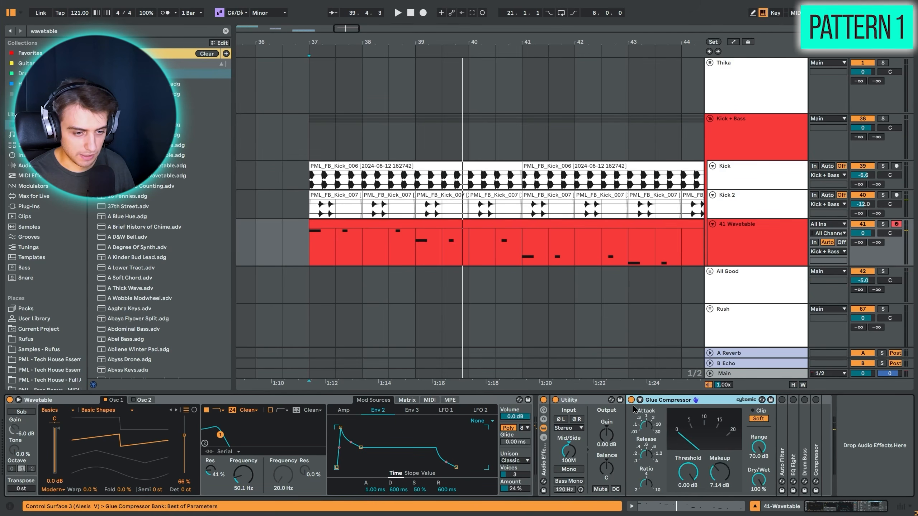
key(space)
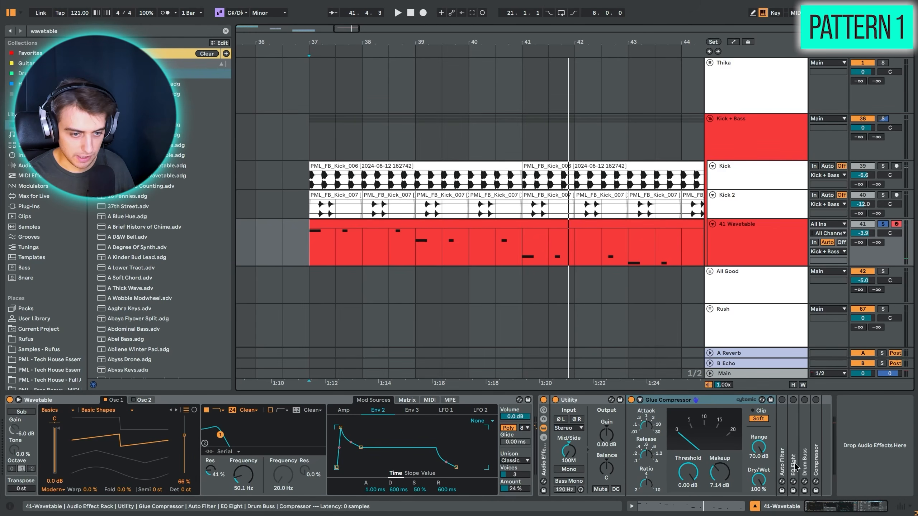
double_click(782, 416)
click(599, 400)
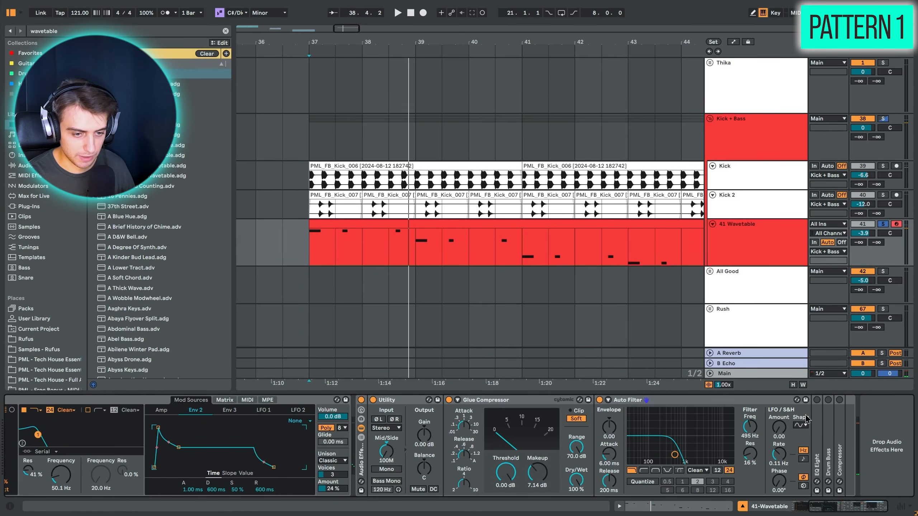
double_click(817, 421)
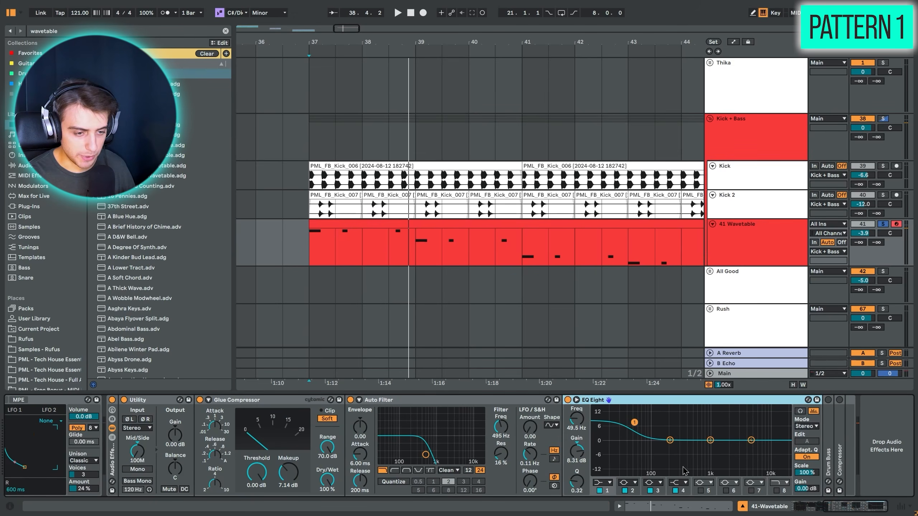
key(space)
key(space)
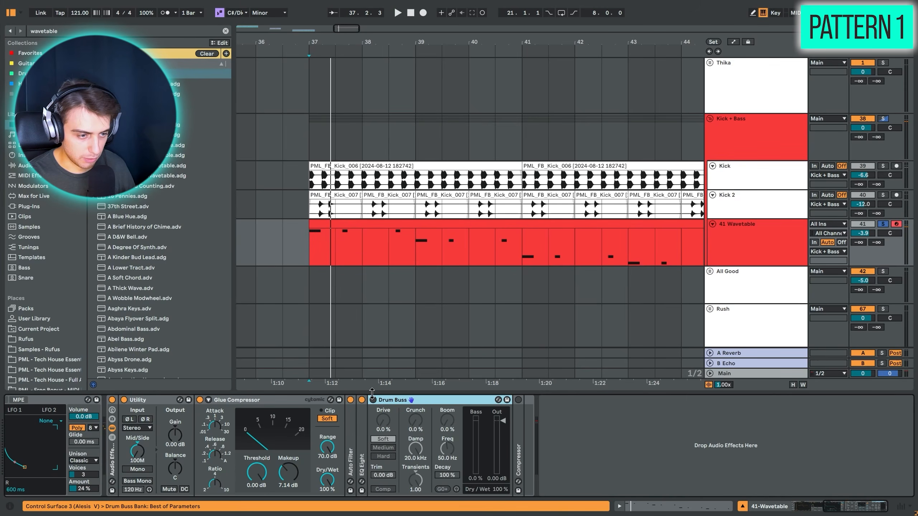
- Switch on Drum Buss with Transients at 0.56 and lower the 41 Wavetable track's volume to -10.8 dB during playback
click(373, 400)
click(567, 435)
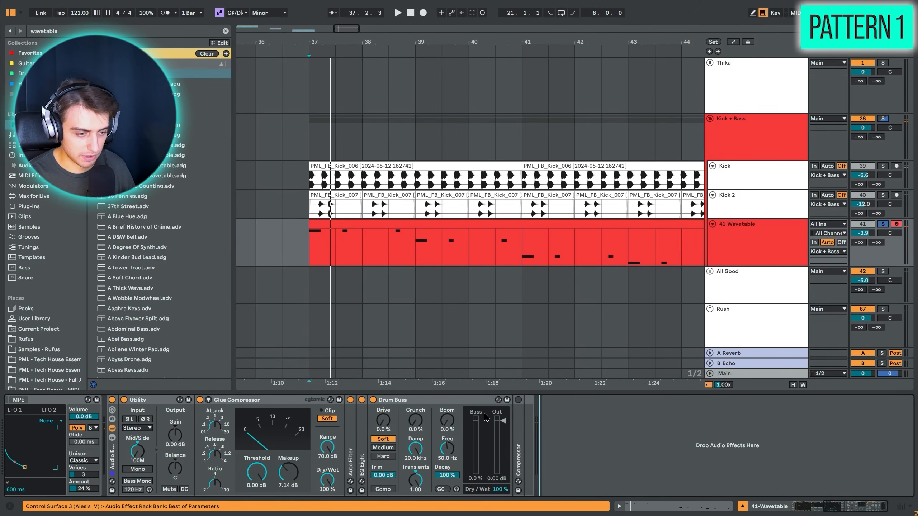
click(444, 401)
key(space)
drag(863, 234, 863, 243)
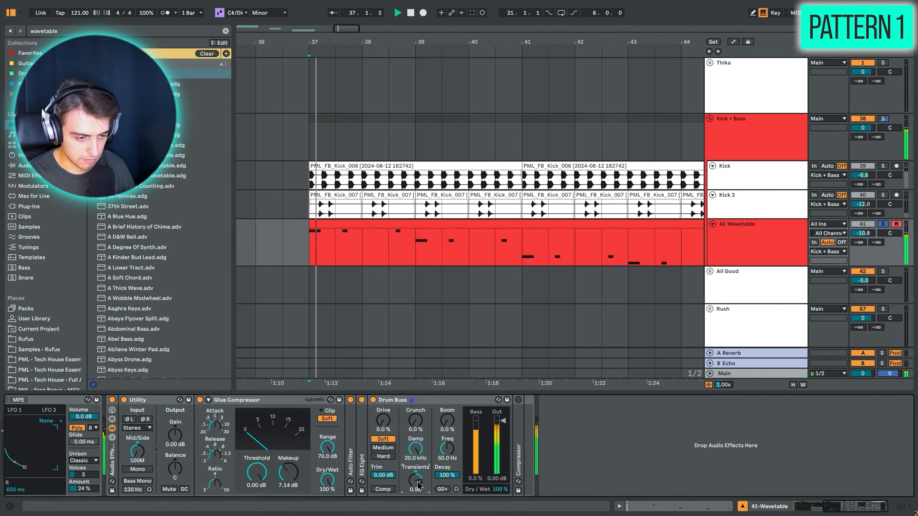
key(space)
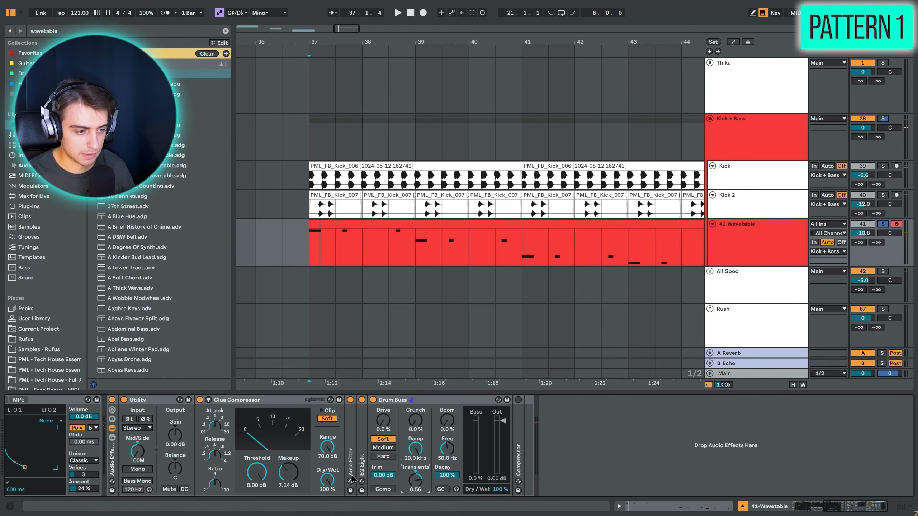
key(space)
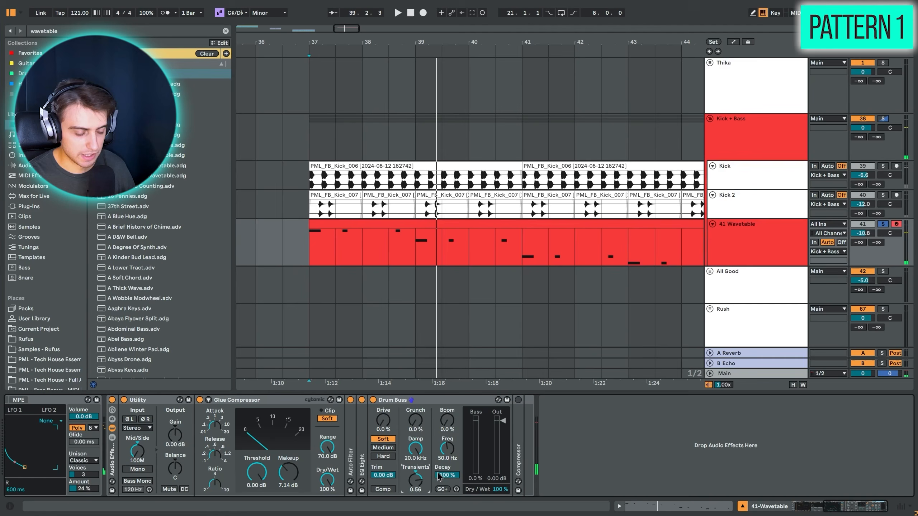
- Switch on the rack's Compressor, sidechain it Post FX from the first kick track renamed x Kick, and listen with the kicks
double_click(518, 434)
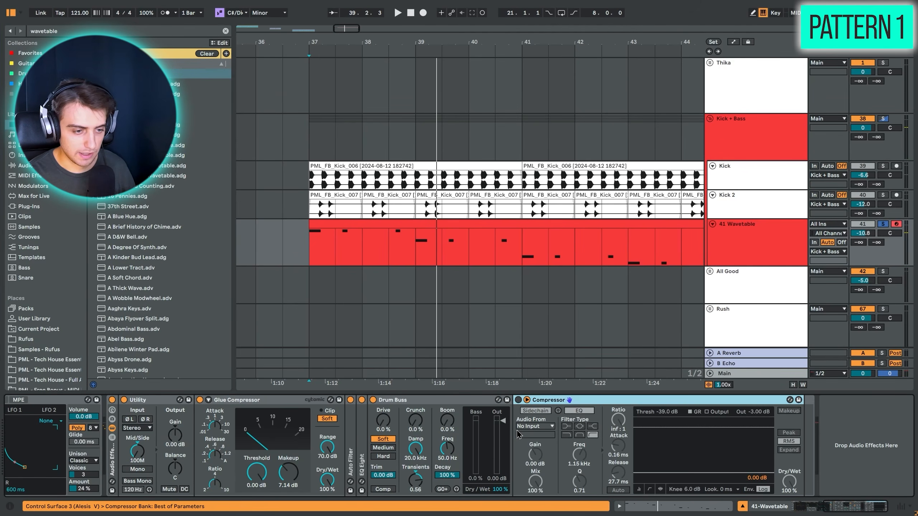
click(518, 401)
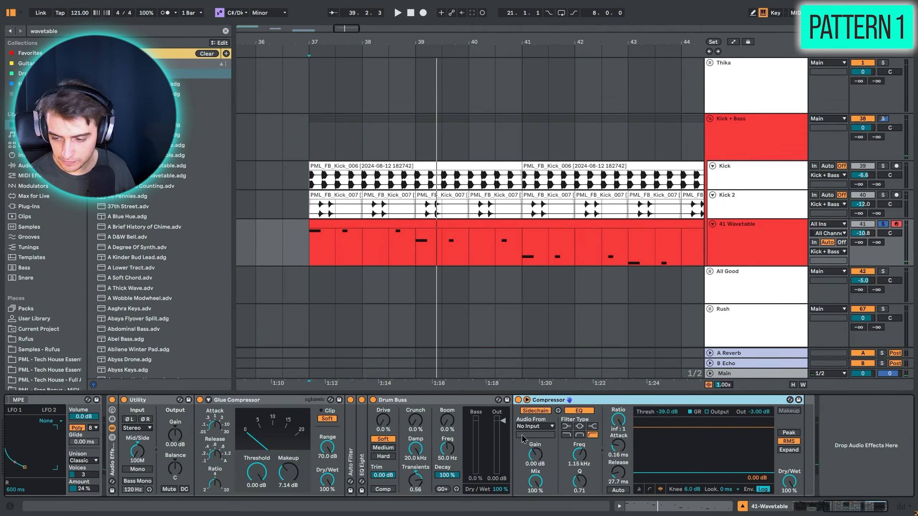
click(529, 428)
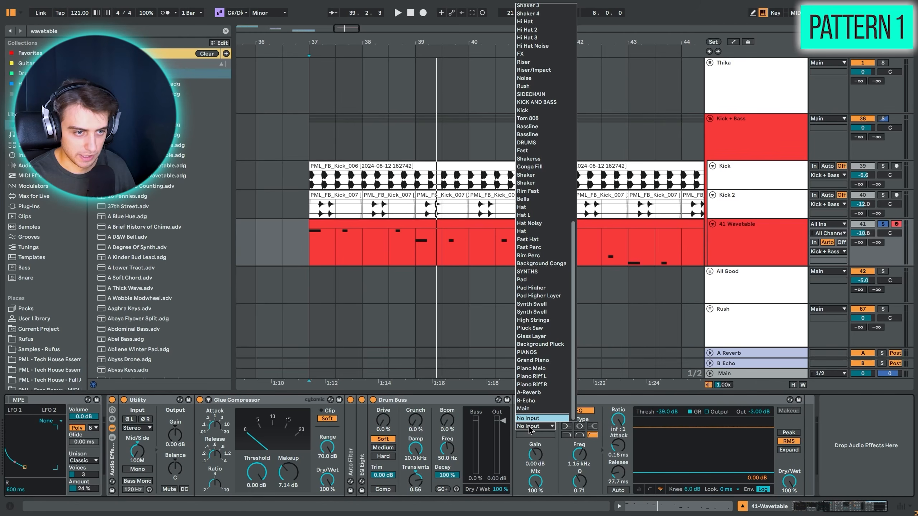
scroll(532, 264, up, 10)
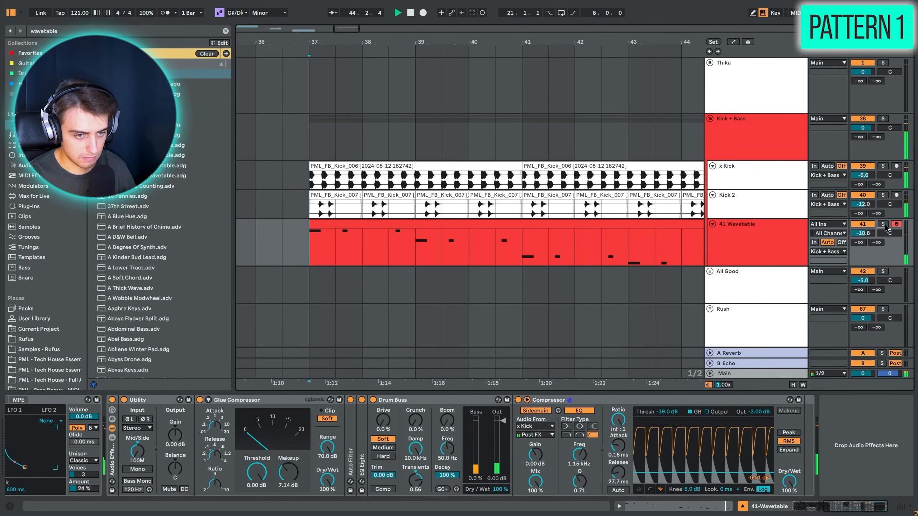
key(space)
click(808, 510)
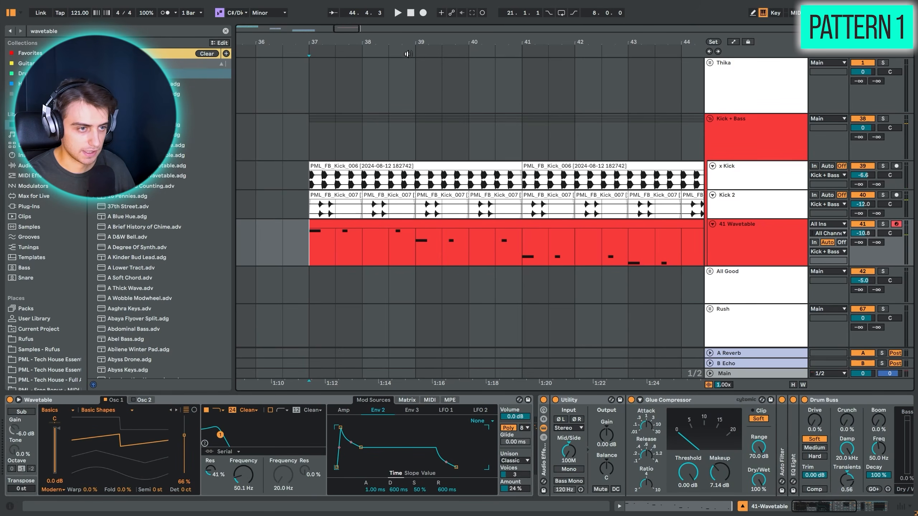
- Fold the finished Kick + Bass group and delete it from the arrangement
drag(411, 43, 413, 42)
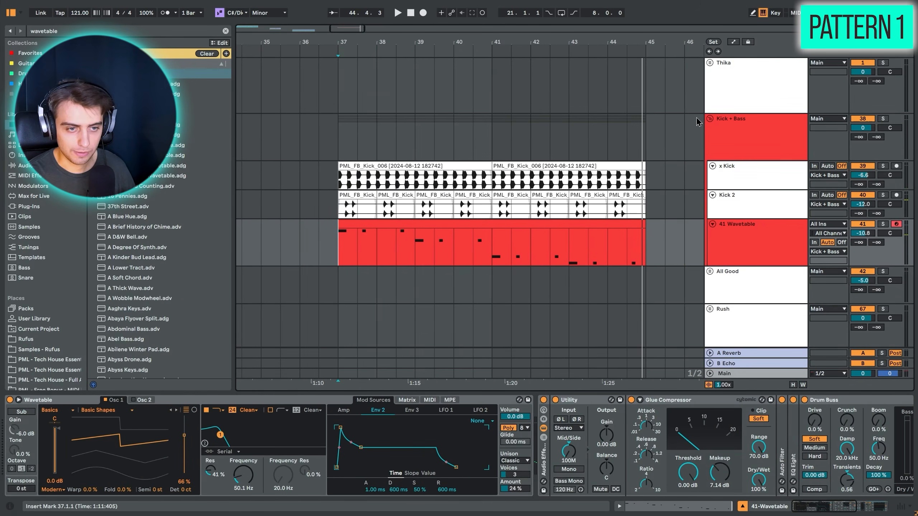
click(710, 119)
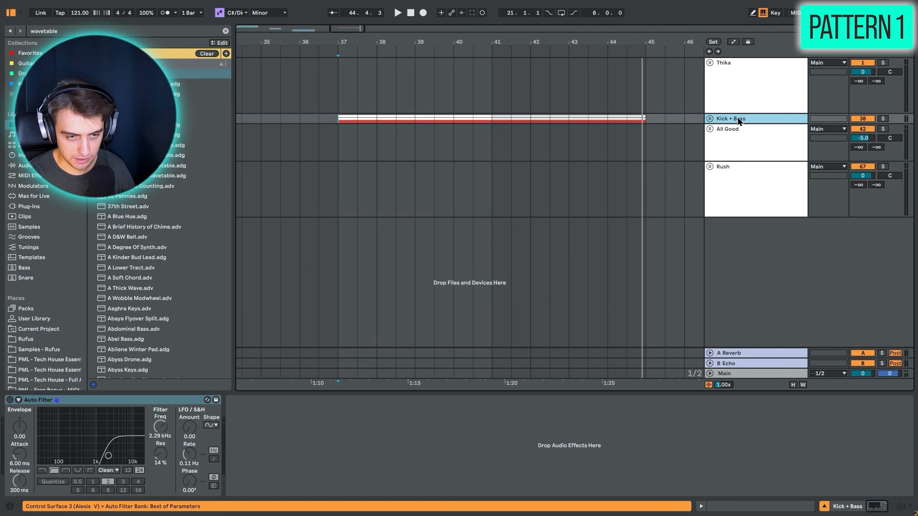
key(Delete)
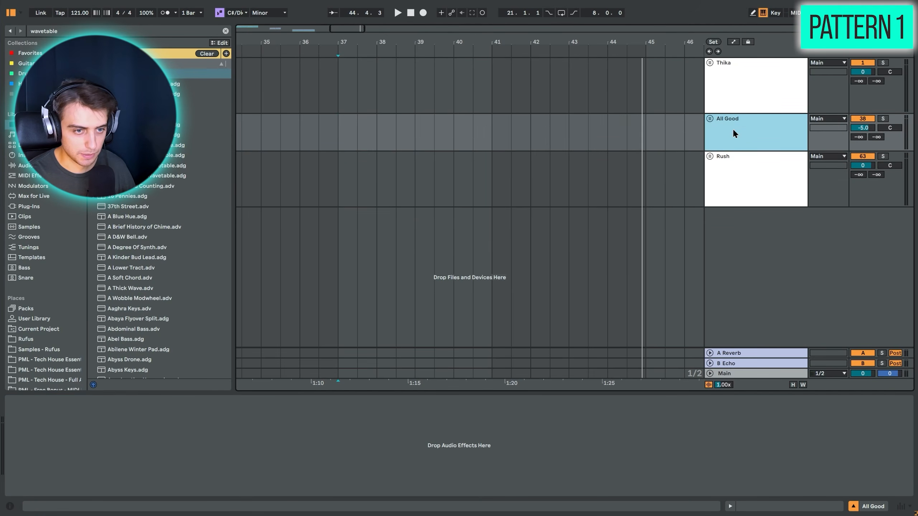
- Play the All Good section from bar 13 and unfold its group down to the KICK/BASS tracks
drag(508, 41, 508, 22)
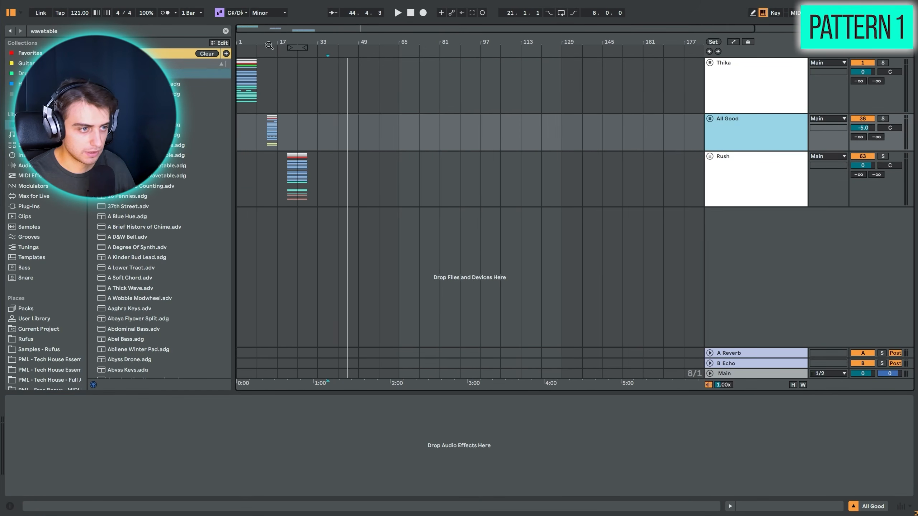
drag(268, 42, 395, 49)
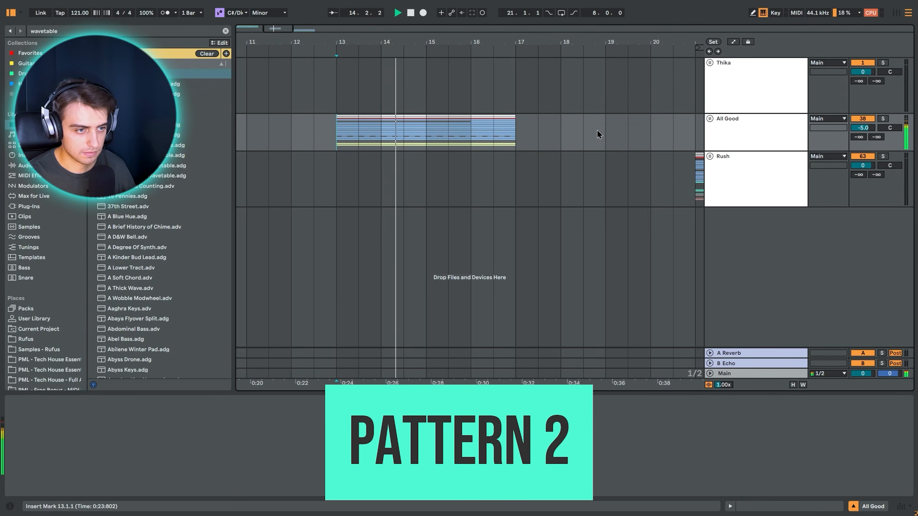
click(710, 118)
scroll(570, 176, down, 2)
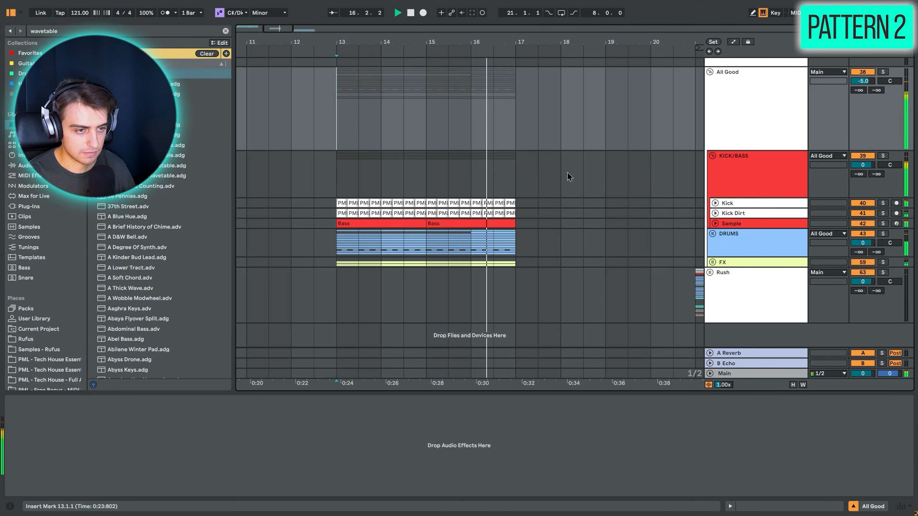
key(space)
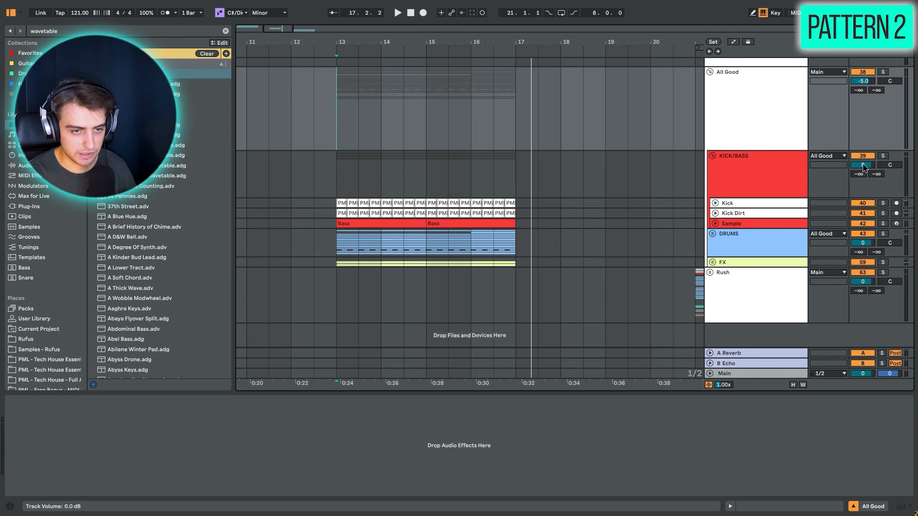
- Unfold the Kick, Kick Dirt and Sample tracks, play the soloed KICK/BASS group from bar 13, and show Sample's devices
click(716, 223)
click(715, 213)
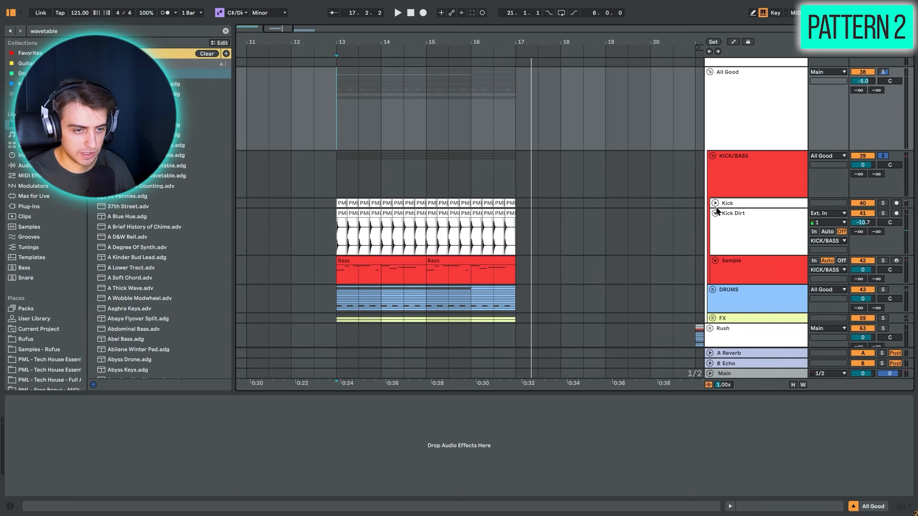
click(716, 203)
key(space)
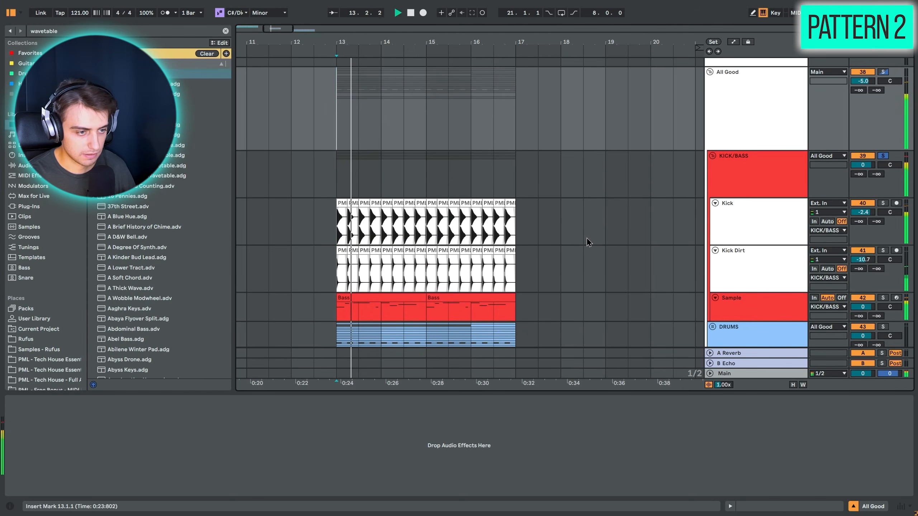
click(756, 302)
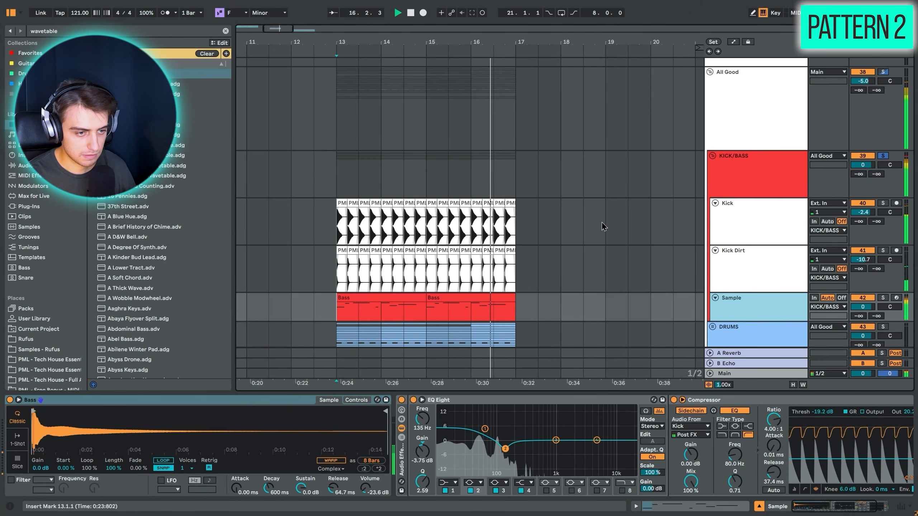
key(space)
- Copy the KICK/BASS group below All Good at bar 39 without its bass clips, and enlarge the copied Sample track
click(733, 170)
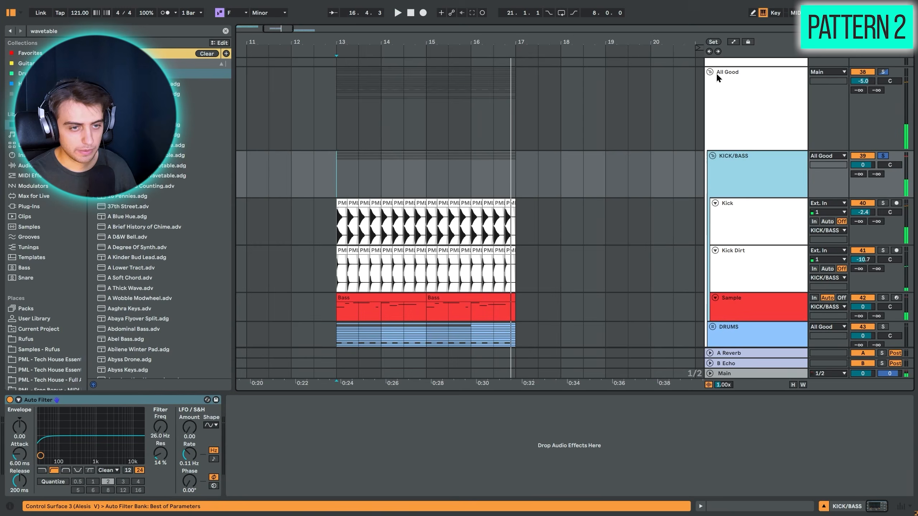
click(717, 75)
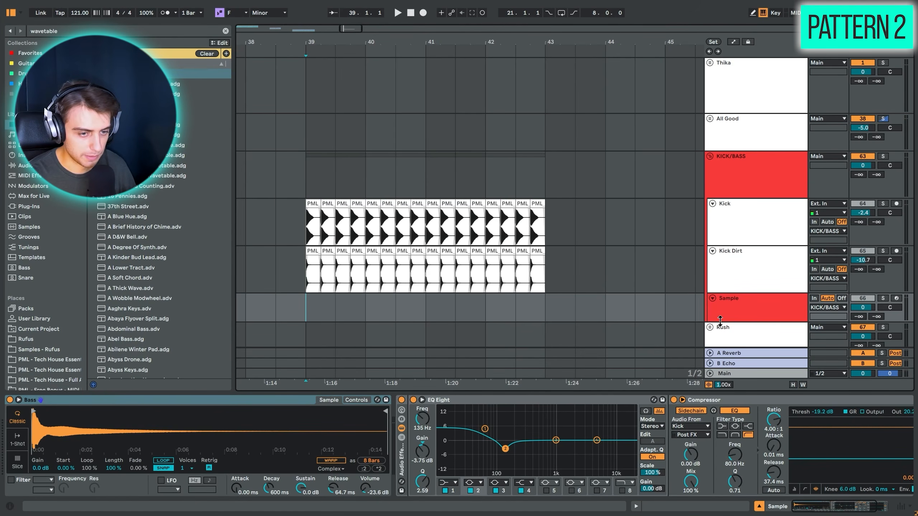
drag(721, 321, 721, 367)
scroll(415, 195, down, 5)
scroll(391, 185, up, 3)
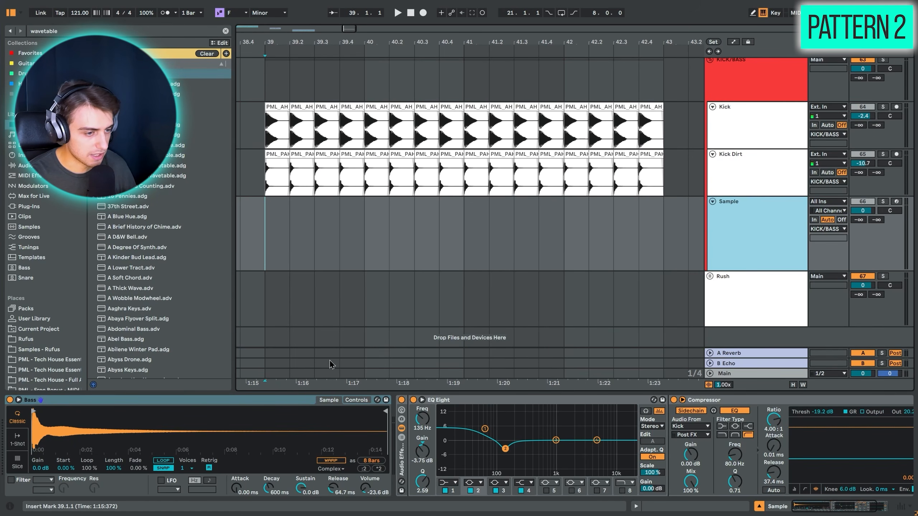
- Audition the copied bass sampler with its effect rack off and on, and locate its sample file in the browser
click(401, 401)
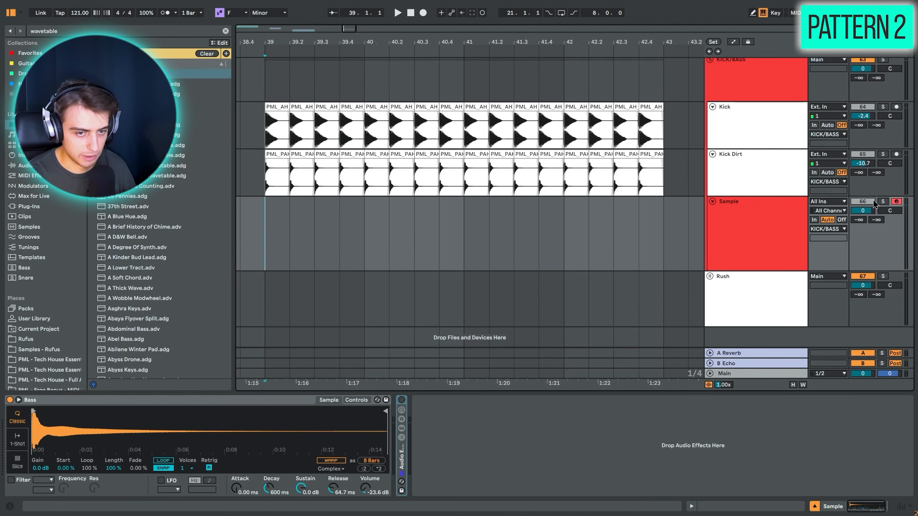
click(402, 401)
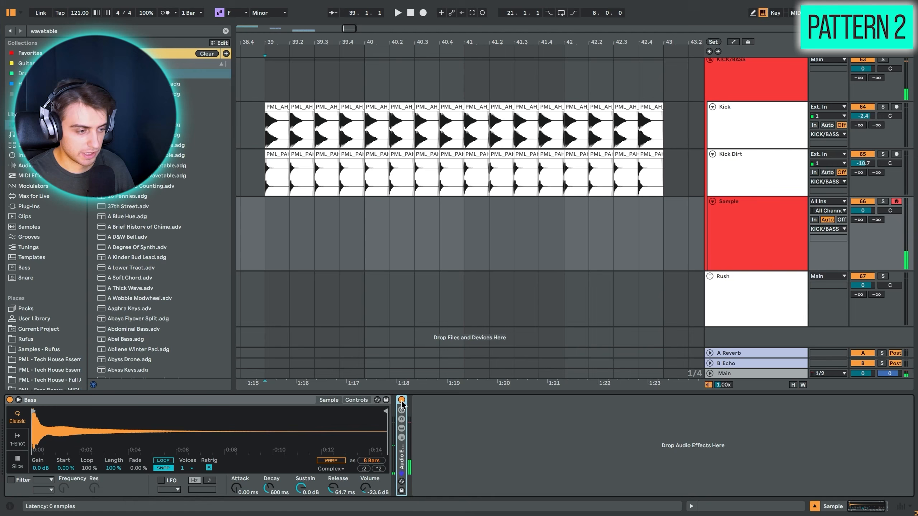
right_click(262, 442)
click(291, 349)
click(178, 400)
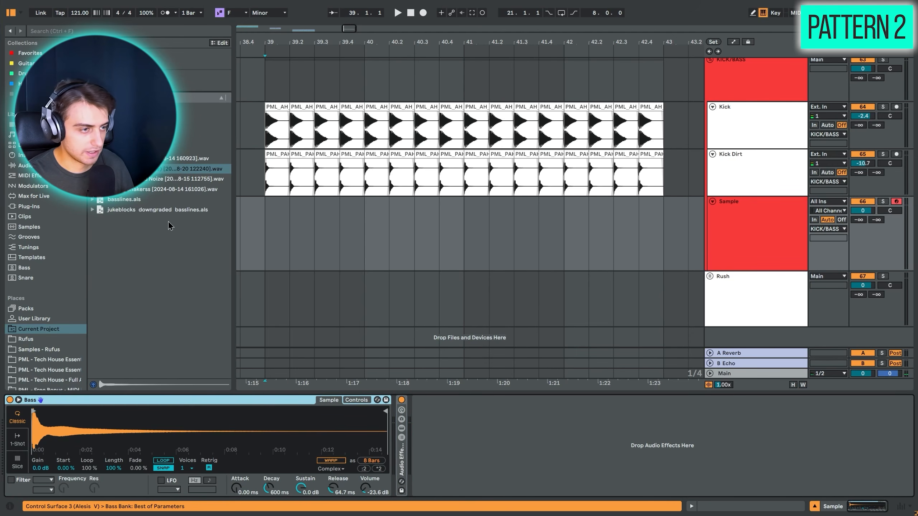
- Try replacing the Bass sampler with a fresh one loaded from the Bass (Freeze) sample, and undo the replacement
key(Delete)
drag(152, 174, 39, 434)
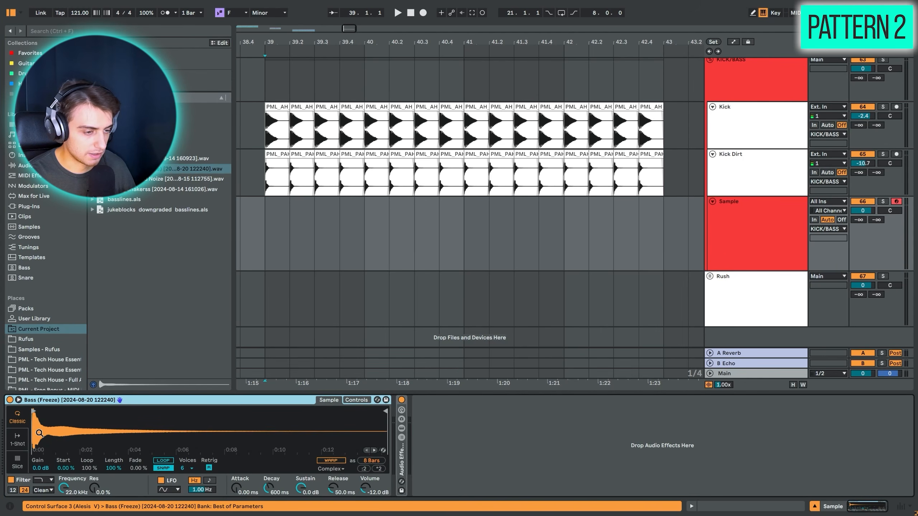
key(ctrl+z)
key(ctrl+z)
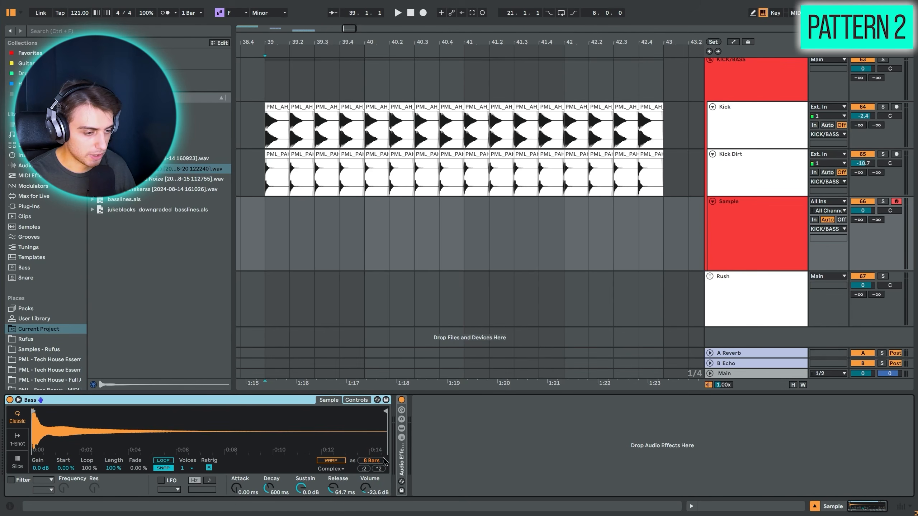
key(ctrl+z)
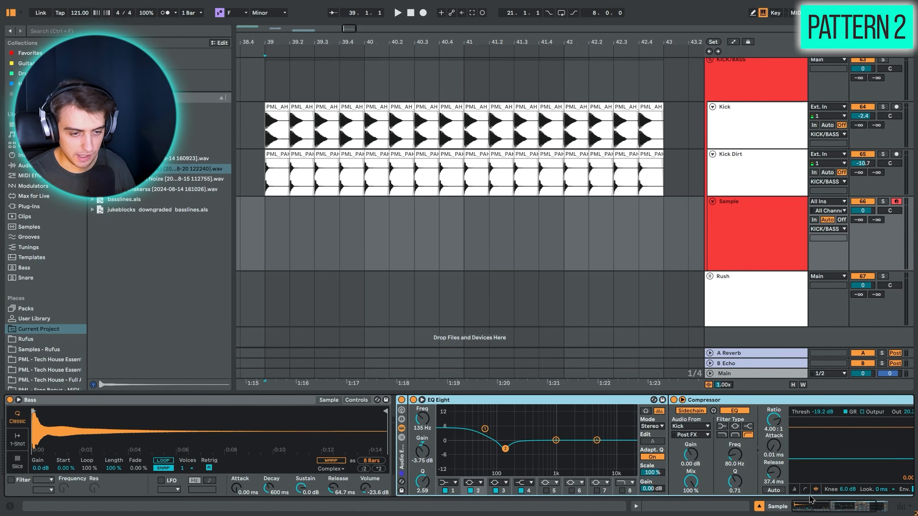
- Create an empty two-bar MIDI clip at bar 39 on the copied Sample track and enable Draw Mode in its note editor
scroll(810, 499, right, 3)
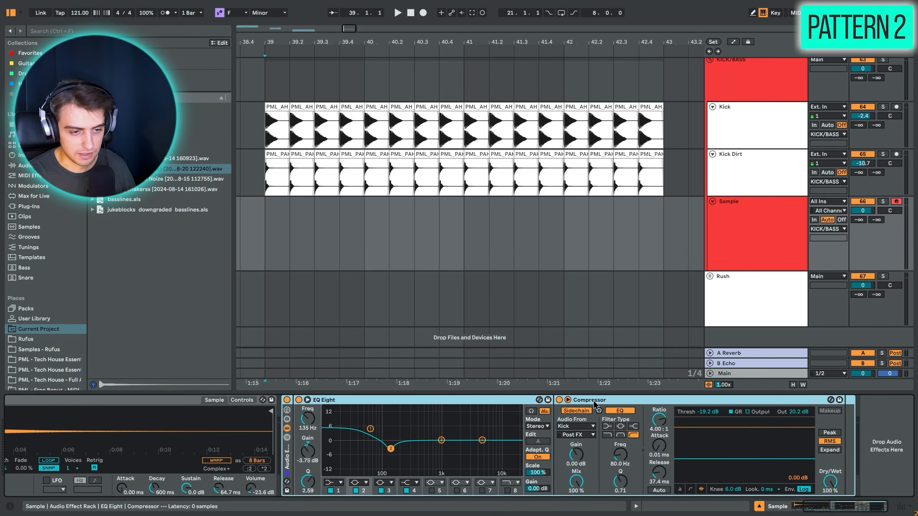
drag(266, 235, 458, 240)
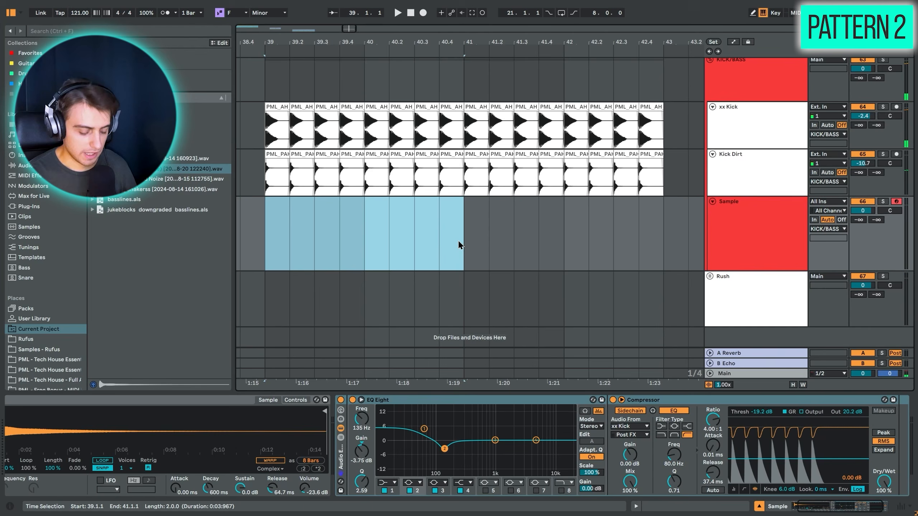
key(ctrl+shift+m)
right_click(459, 244)
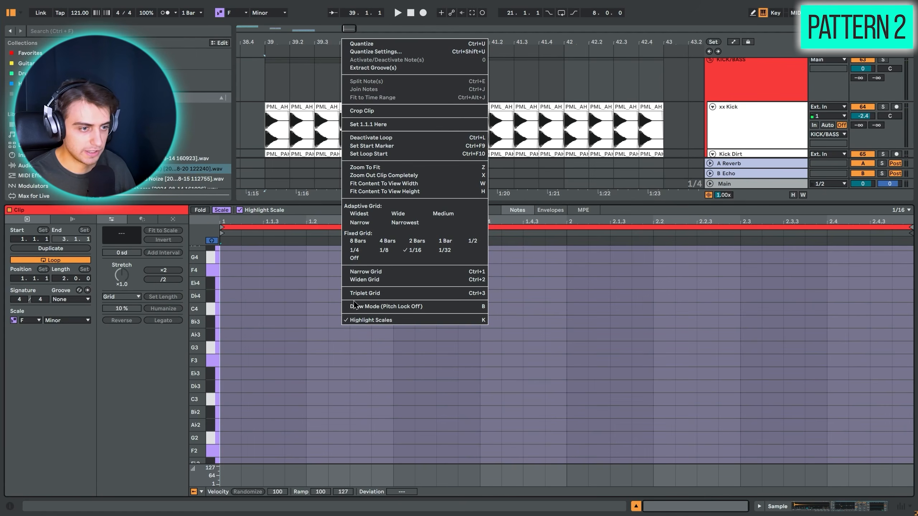
click(376, 320)
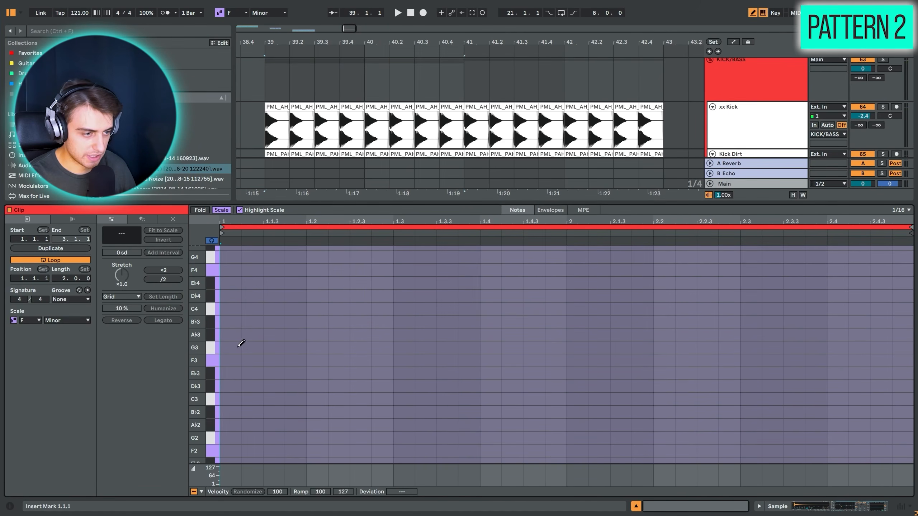
- Draw a three-sixteenth F3 at the clip start, a one-sixteenth C4 at 1.1.4, and a three-sixteenth D♭4 at 1.2.1
drag(233, 360, 266, 365)
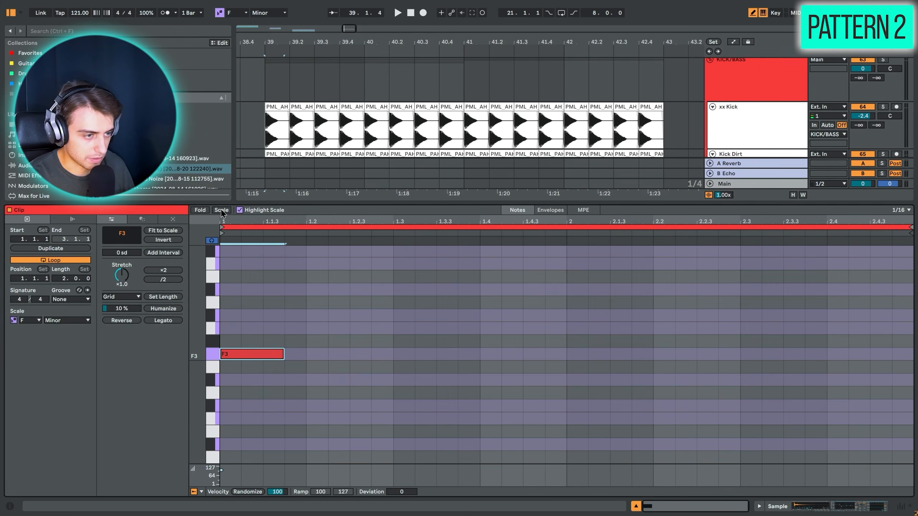
click(295, 309)
click(323, 296)
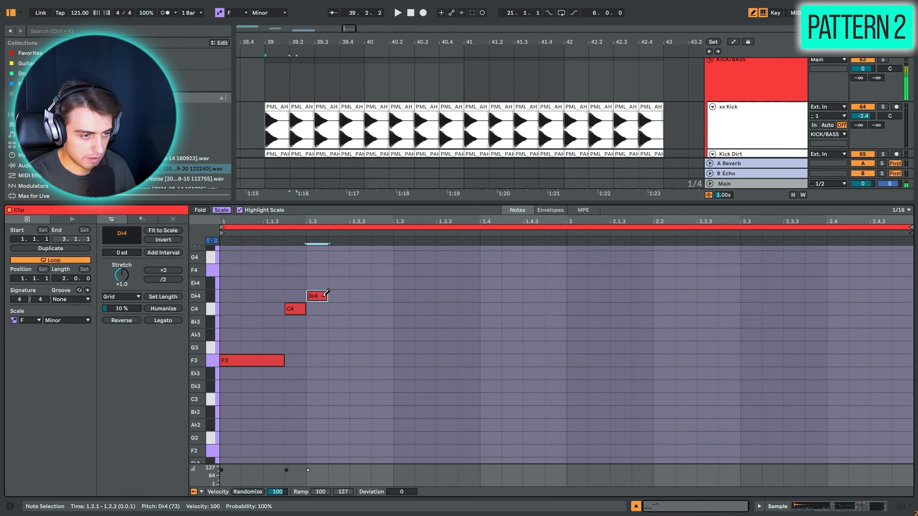
drag(326, 295, 372, 296)
- Move the D♭4 note to 1.2.3 and lengthen it to end at 1.4.1, playing the pattern to check it
key(space)
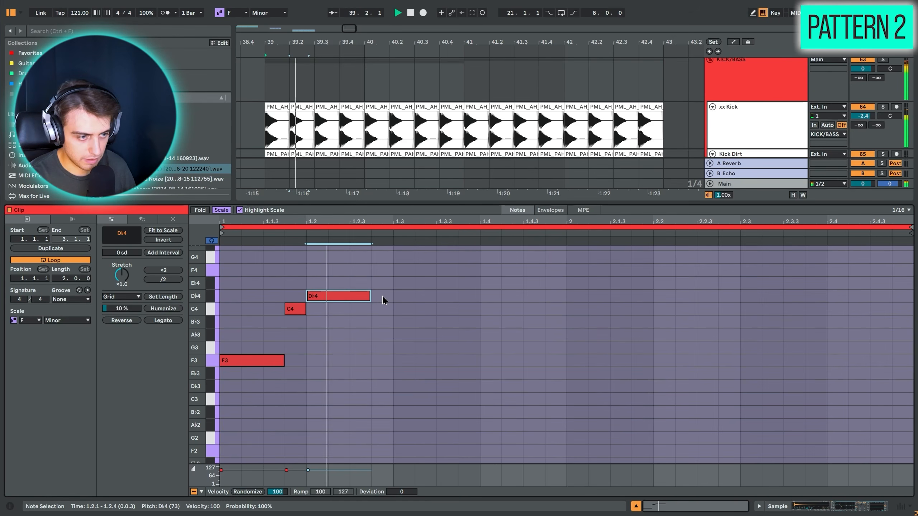
key(Right)
key(Right)
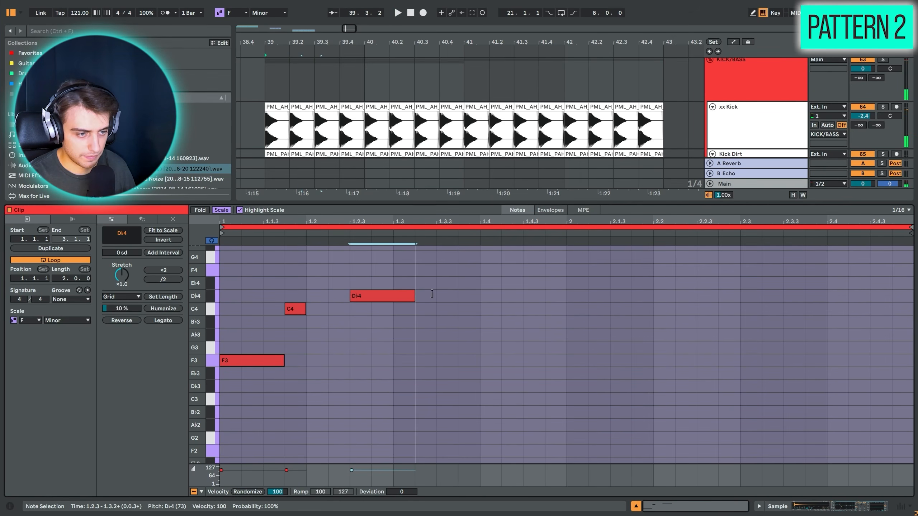
drag(410, 296, 469, 297)
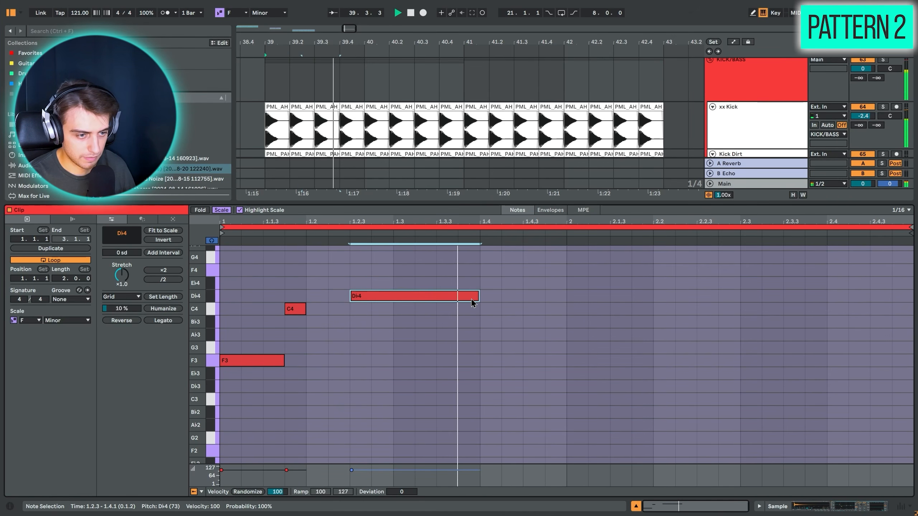
key(space)
- Draw a one-sixteenth F3 at 1.4.3, a three-sixteenth D♭4 at 2.1.1, and an A♭3 at 2.1.4
key(b)
click(537, 361)
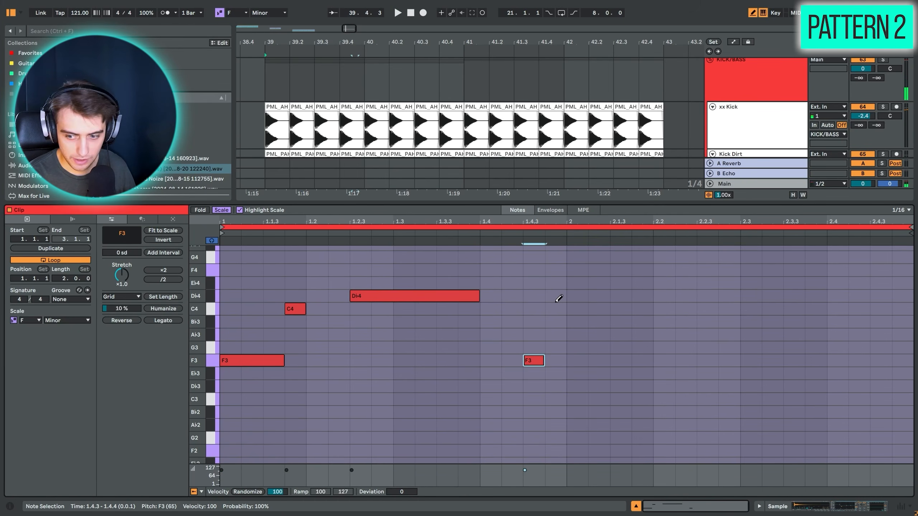
click(577, 296)
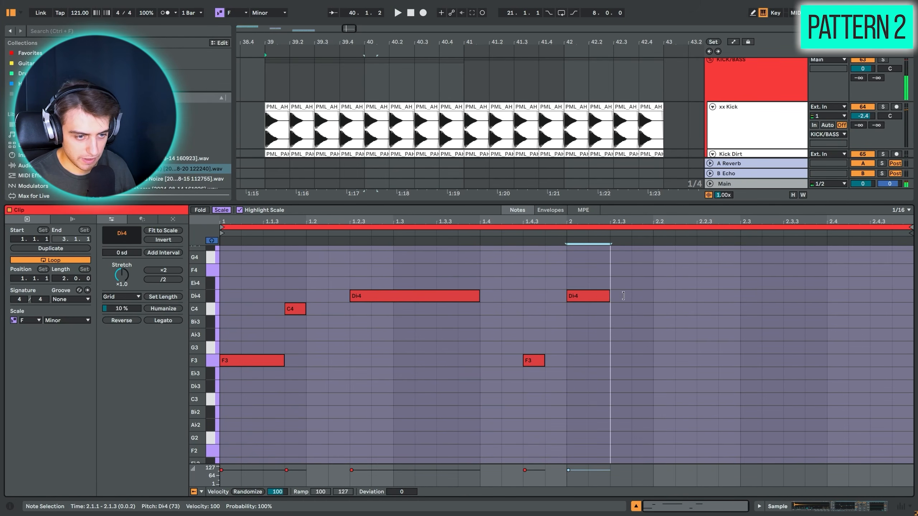
drag(623, 296, 643, 329)
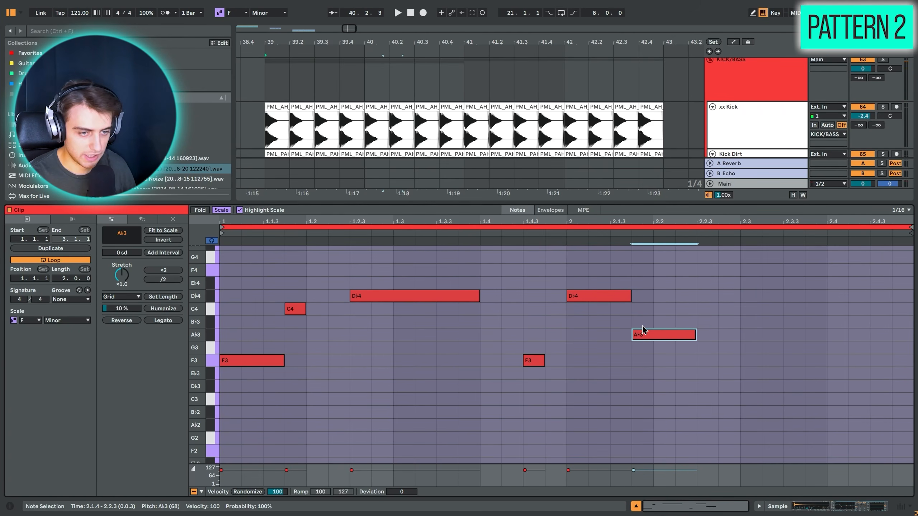
- Replace the A♭3 at 2.1.4 with a copy of the preceding D♭4, lowered to A♭3 and shortened to two sixteenths
click(642, 330)
click(615, 296)
key(ctrl+d)
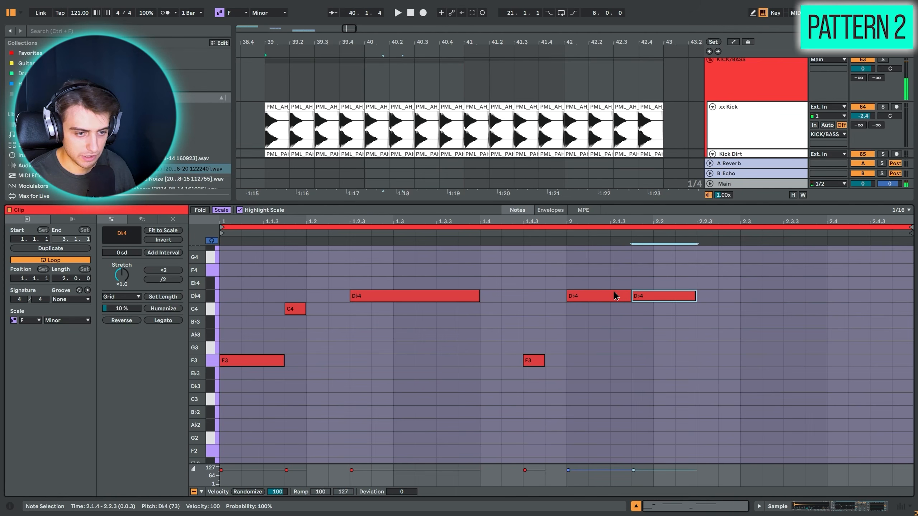
key(Down)
key(Down)
key(Down)
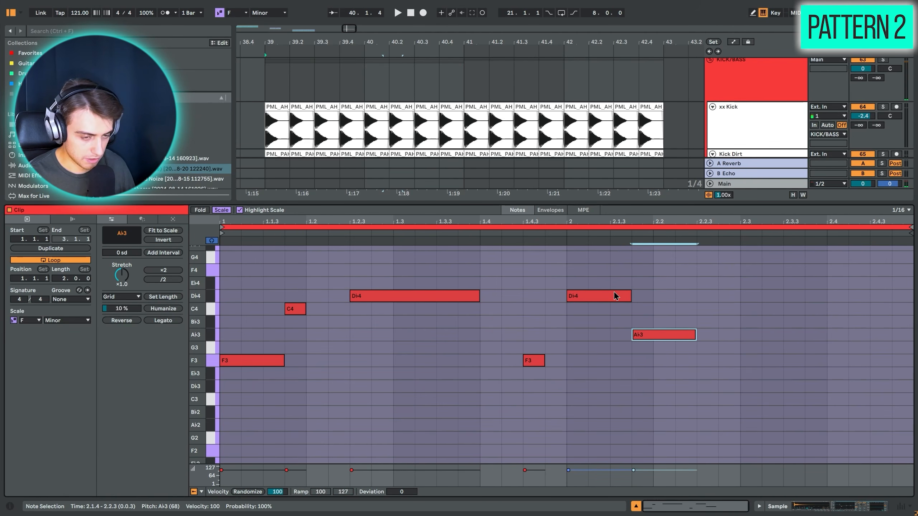
key(shift+Left)
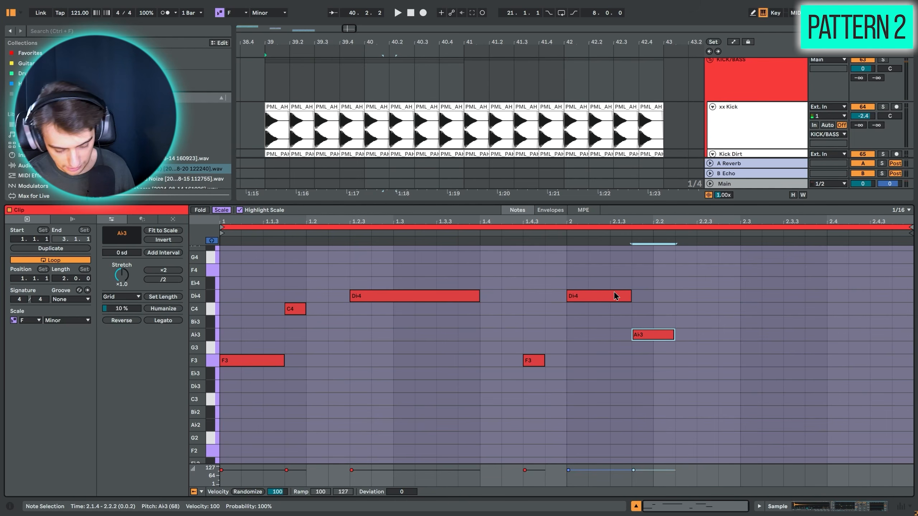
- Duplicate the A♭3, raise the copy to B♭3, and adjust it to run from 2.2.3 to 2.4.1
key(ctrl+d)
key(Up)
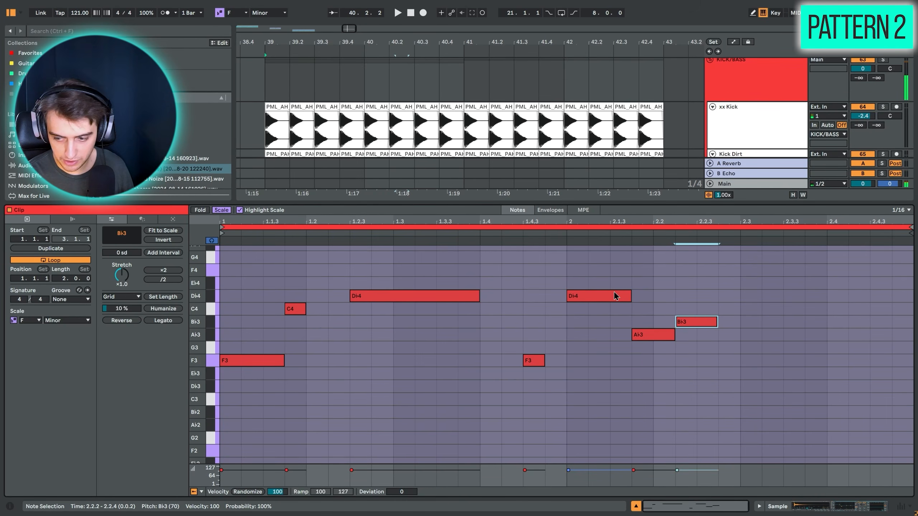
key(shift+Right)
key(shift+Right)
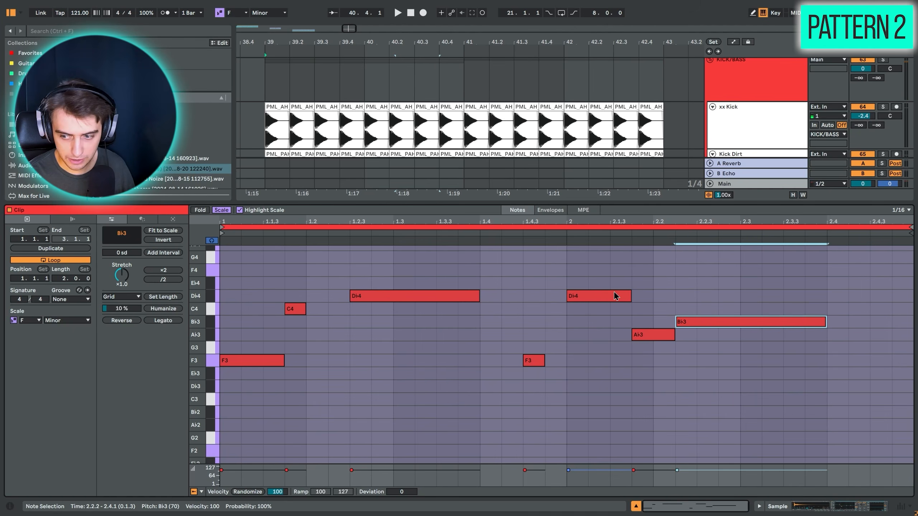
key(space)
key(alt+shift+Right)
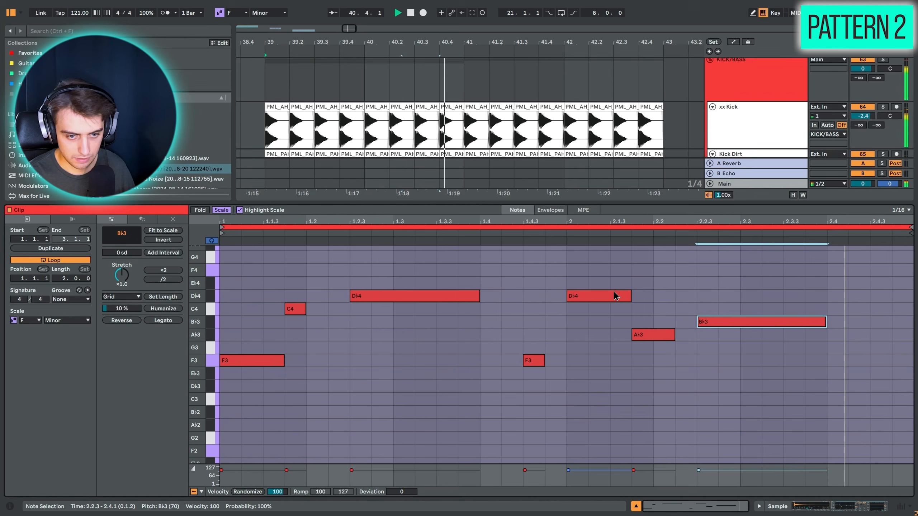
key(space)
- Shorten the ends of all bass notes slightly, and extend the two-bar bassline clip to bar 43
key(ctrl+a)
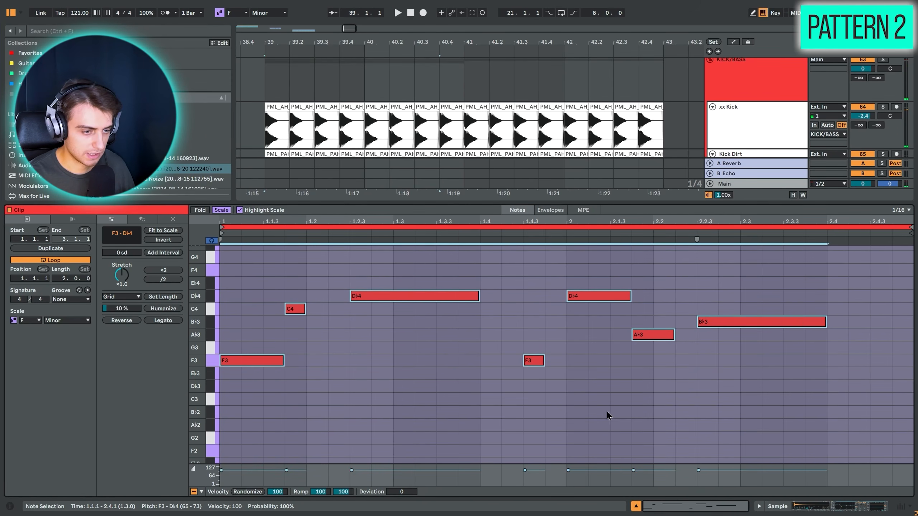
drag(477, 295, 475, 293)
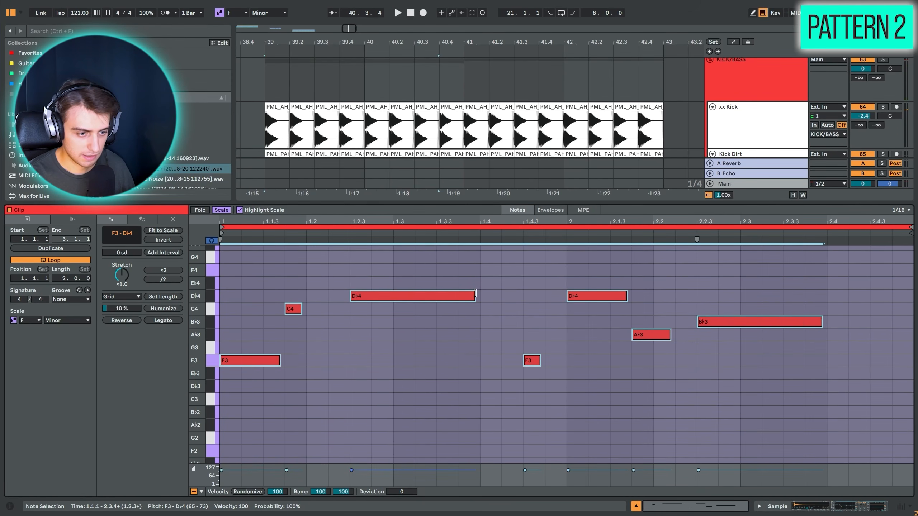
key(space)
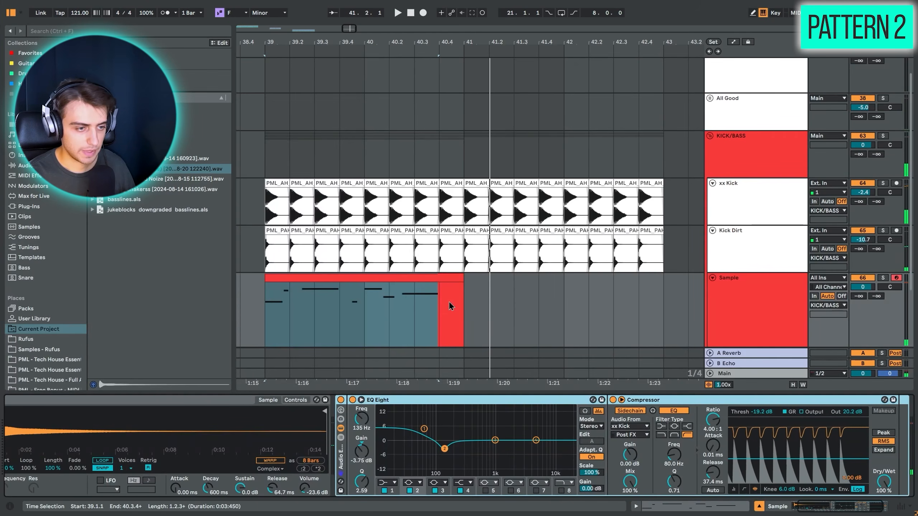
click(460, 278)
drag(460, 278, 663, 278)
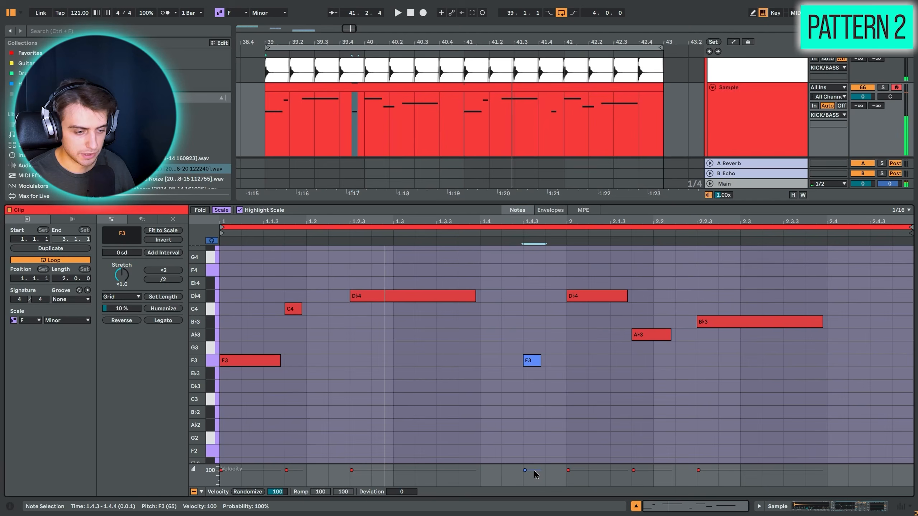
- Lower the velocity of the F3 at 1.4.3, set the sampler's Vel>Vol to 20%, and play the loop
drag(536, 475, 536, 485)
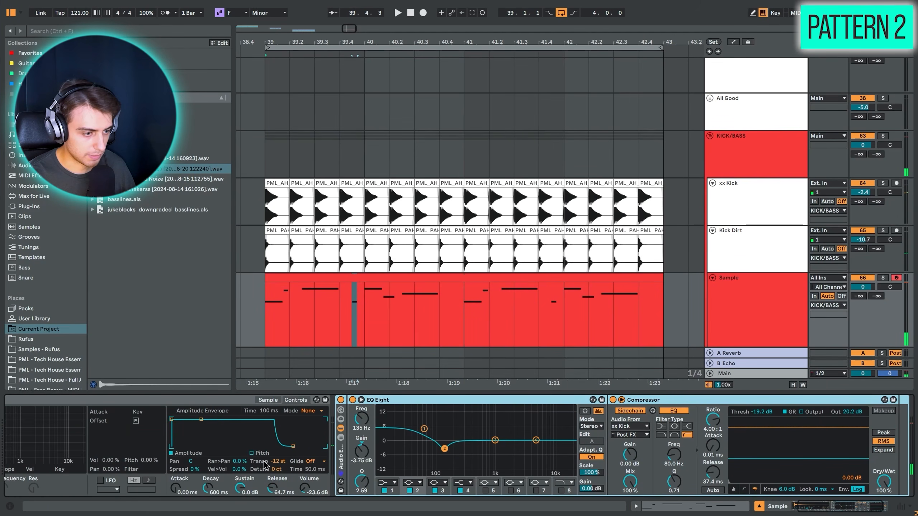
mouse_move(241, 472)
mouse_down()
mouse_move(239, 463)
mouse_move(239, 472)
mouse_up()
key(space)
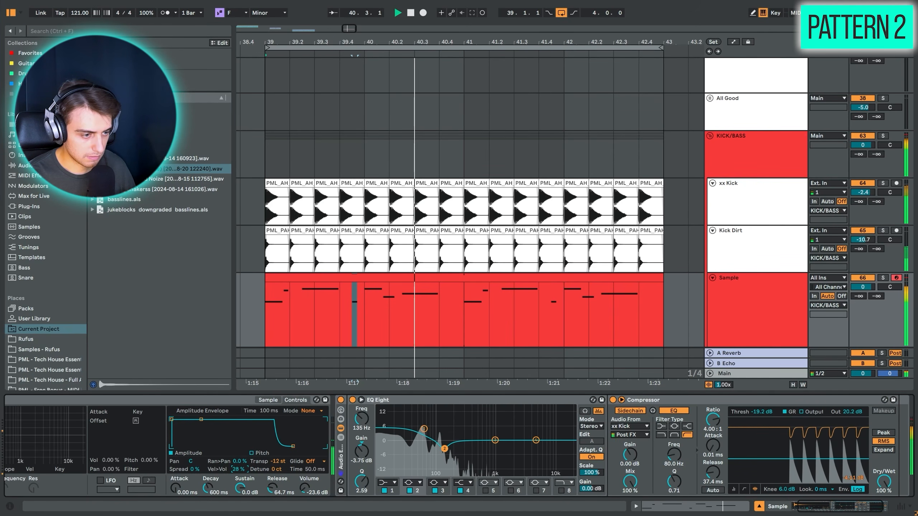
key(space)
- Show the bass sampler's sample waveform, and delete the copied KICK/BASS group below All Good
click(445, 314)
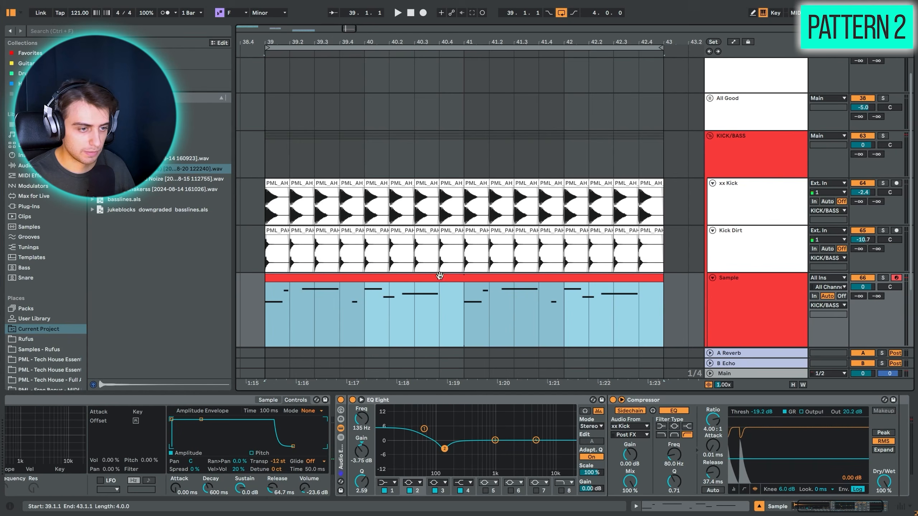
drag(481, 43, 476, 37)
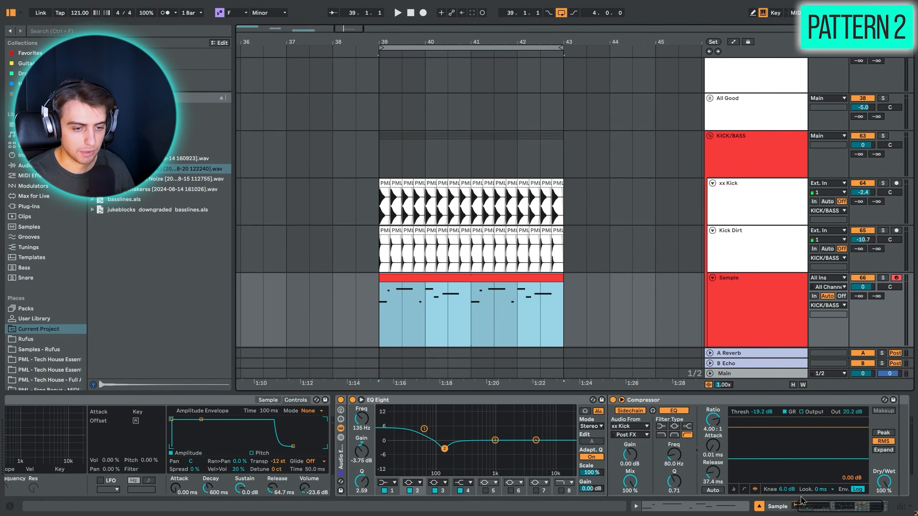
drag(800, 501, 747, 513)
click(328, 400)
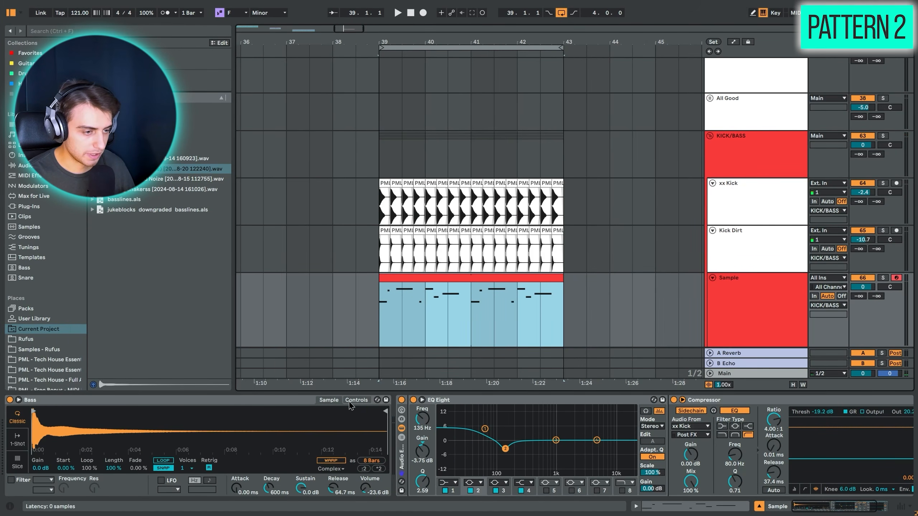
drag(415, 42, 416, 16)
click(731, 146)
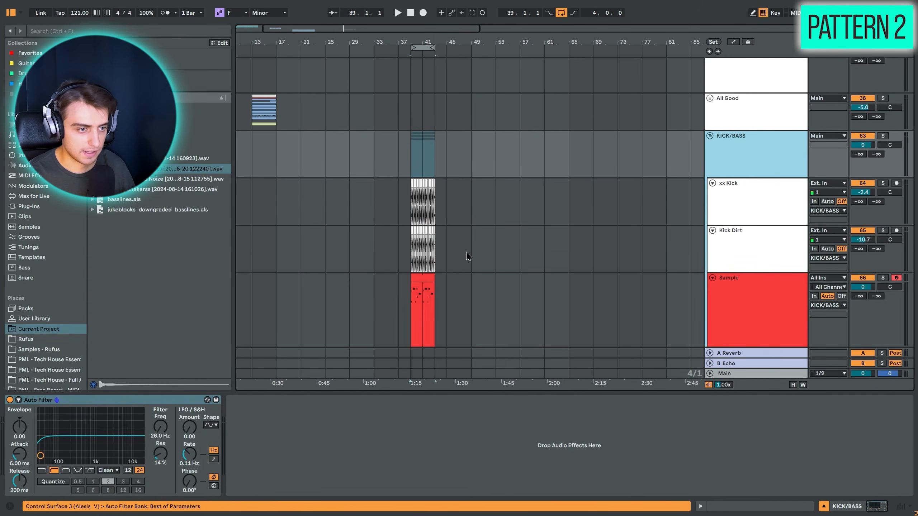
key(Delete)
- Loop the Rush group's section from bar 21 to 29 and play it
click(302, 187)
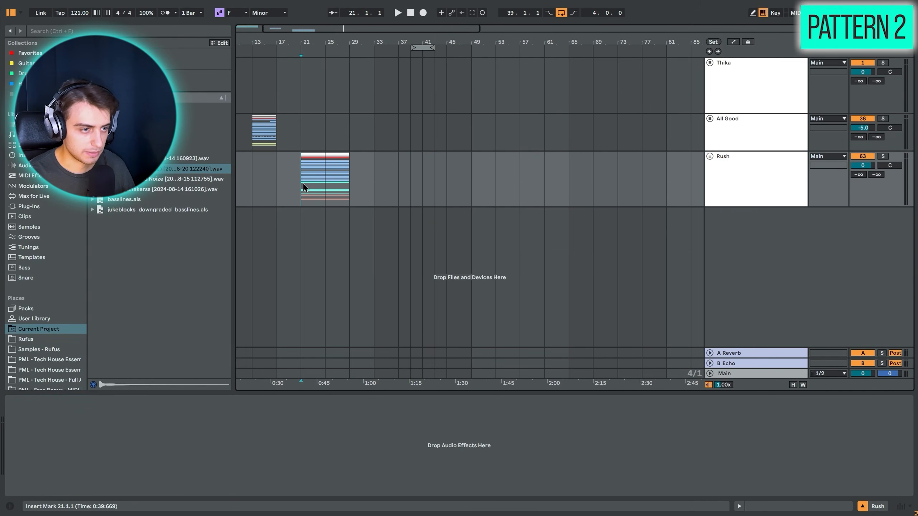
click(343, 180)
key(ctrl+l)
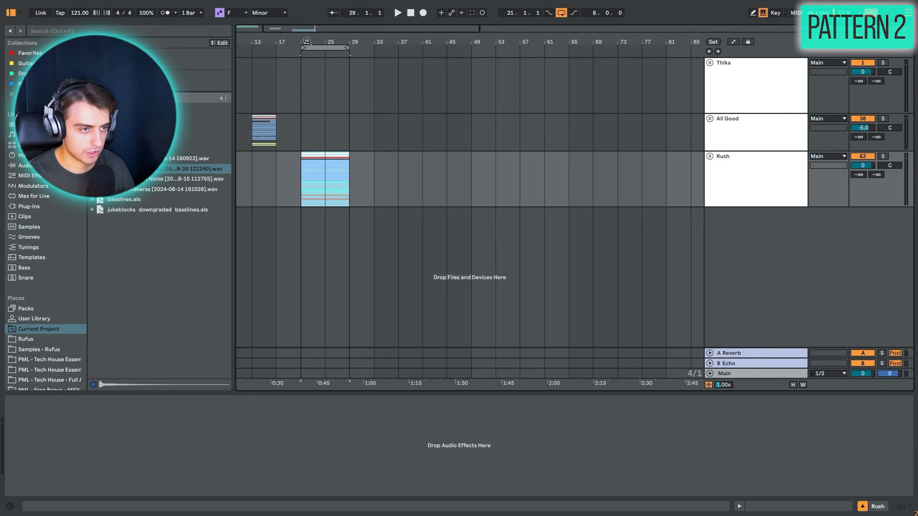
key(space)
drag(307, 42, 358, 74)
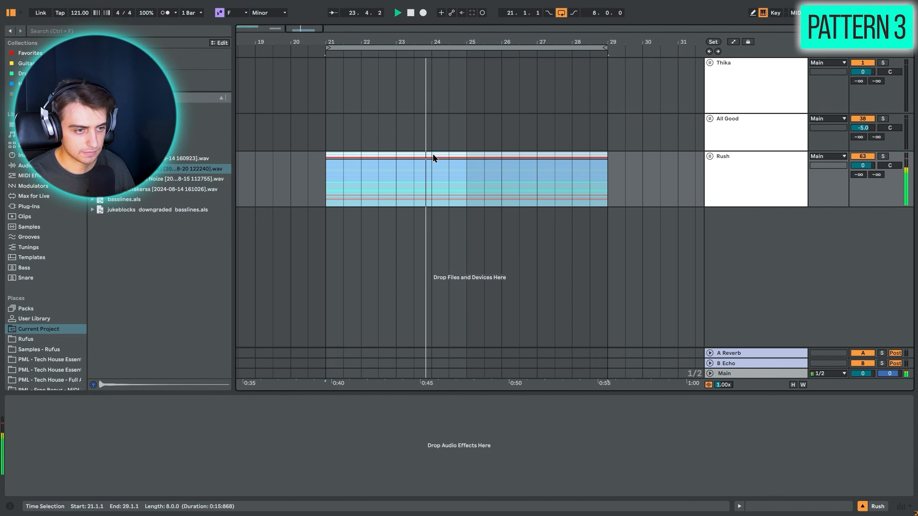
- Unfold the Rush group to its KICK AND BASS tracks, turn looping off, and show the Kick and Bassline devices
click(710, 157)
scroll(570, 249, down, 5)
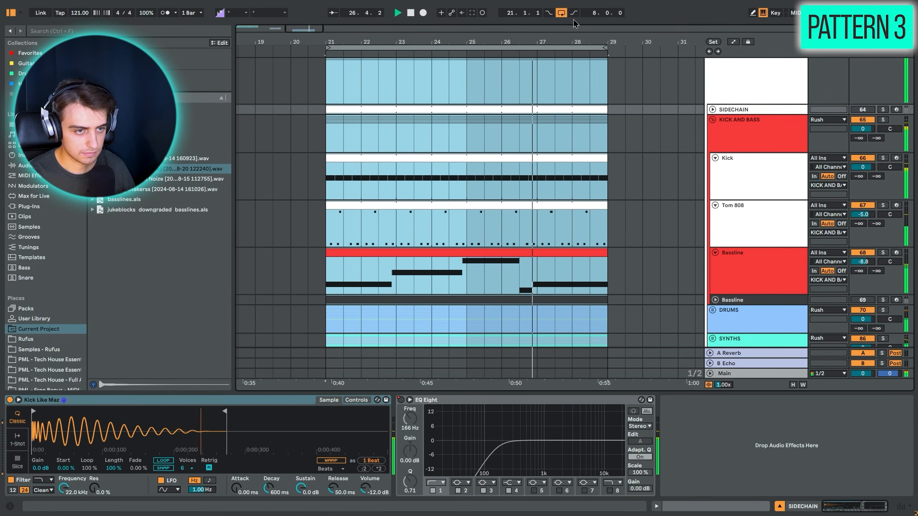
key(ctrl+l)
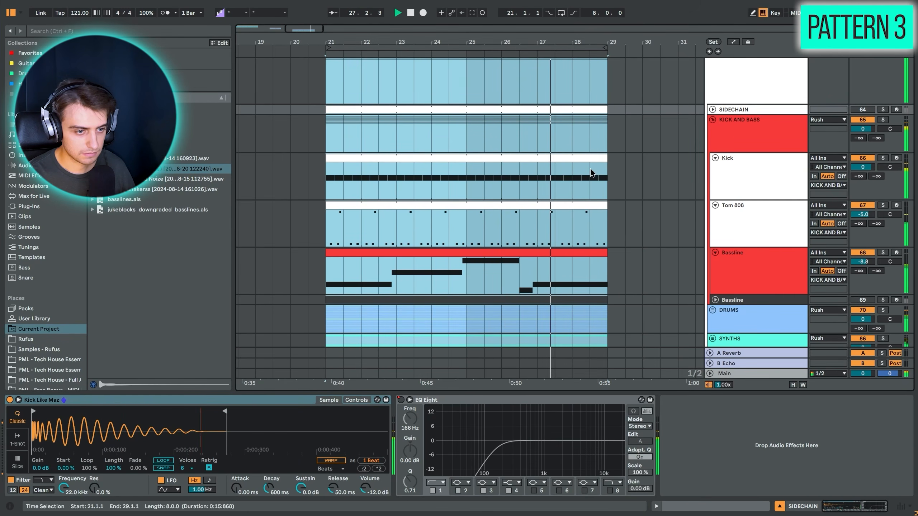
click(654, 198)
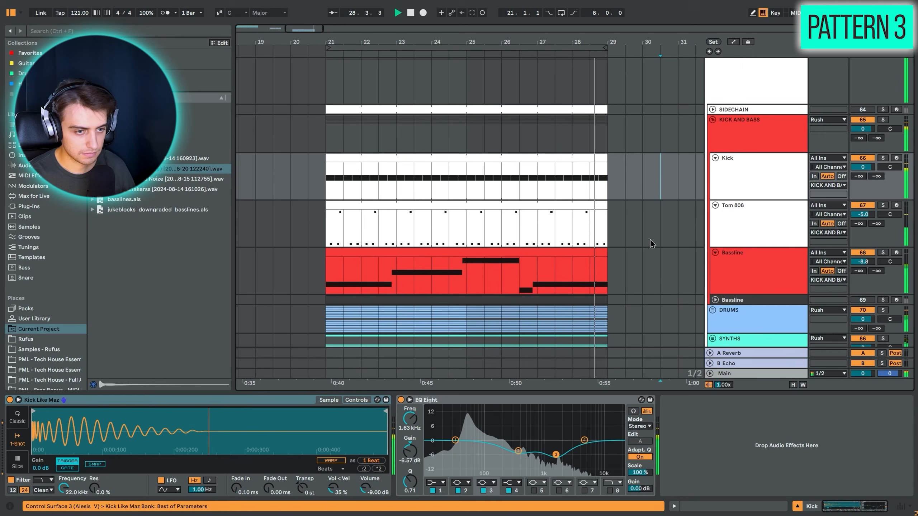
click(642, 278)
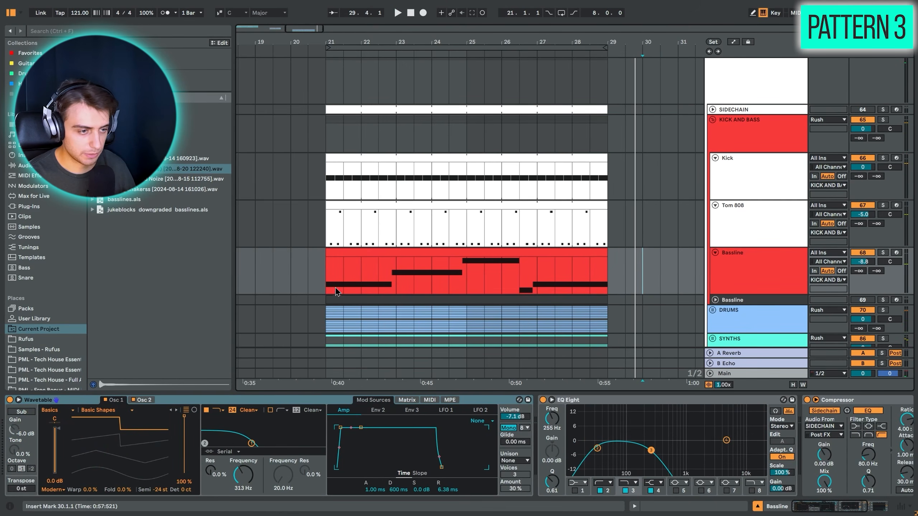
- Copy the Rush group's KICK AND BASS group to bar 31 as a separate group below it, and fold Rush
click(719, 141)
scroll(713, 130, up, 3)
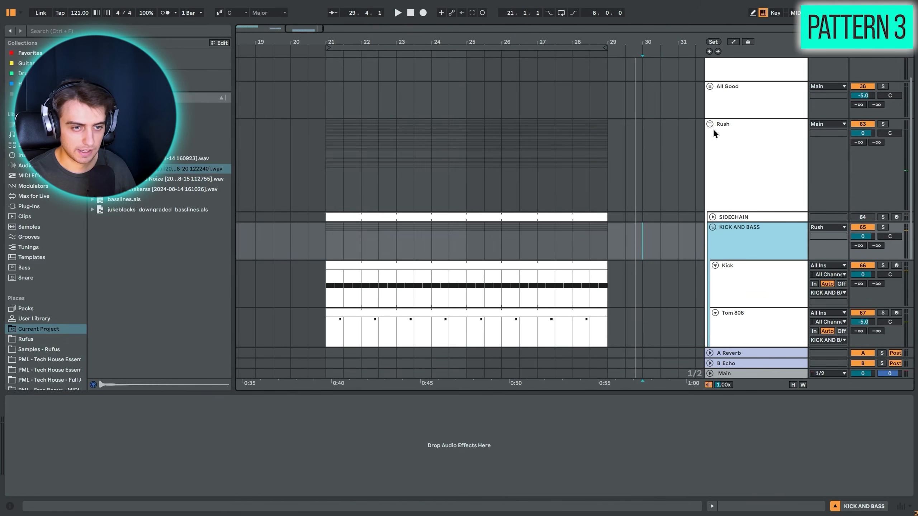
click(711, 125)
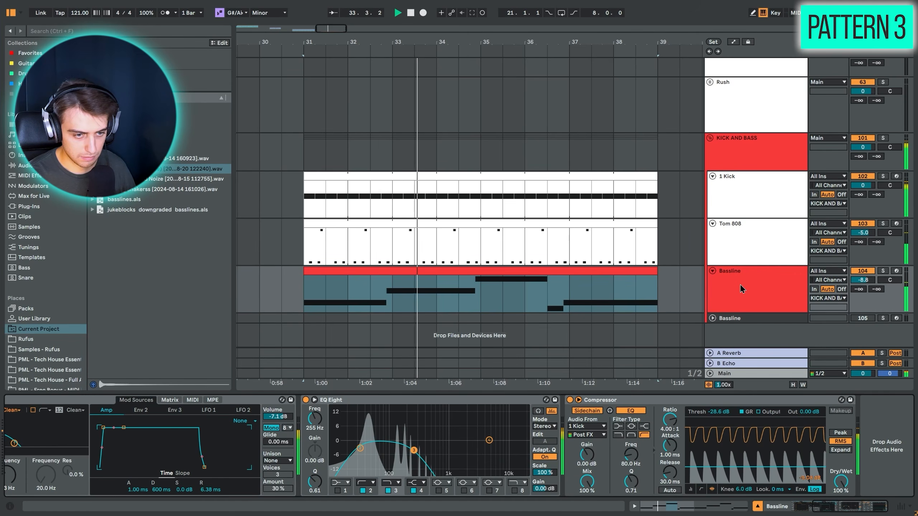
- Stop playback, fold the copied Bassline track and deactivate its clip, and insert a new MIDI track below Tom 808
key(space)
click(731, 255)
click(714, 271)
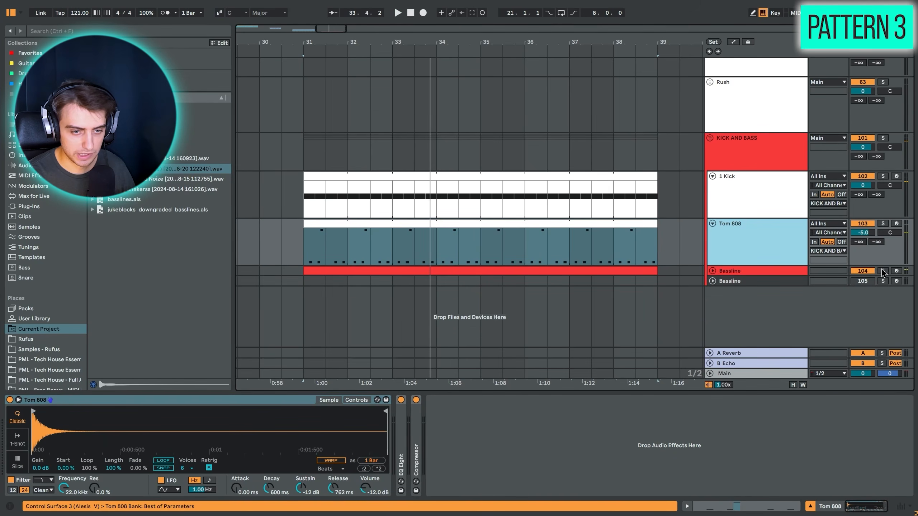
click(733, 242)
right_click(734, 232)
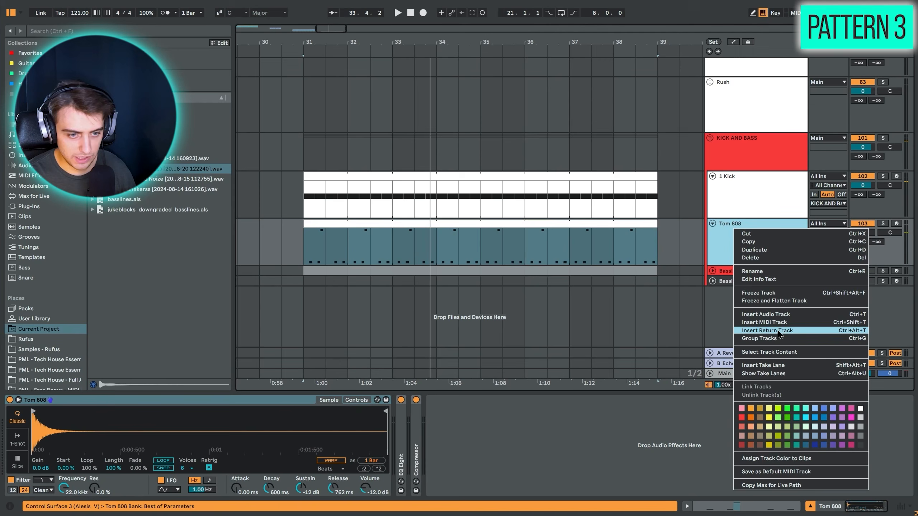
key(Escape)
key(ctrl+shift+t)
- Load Wavetable on the new MIDI track and set its first filter to 24 dB, 331 Hz and 19% resonance
click(134, 33)
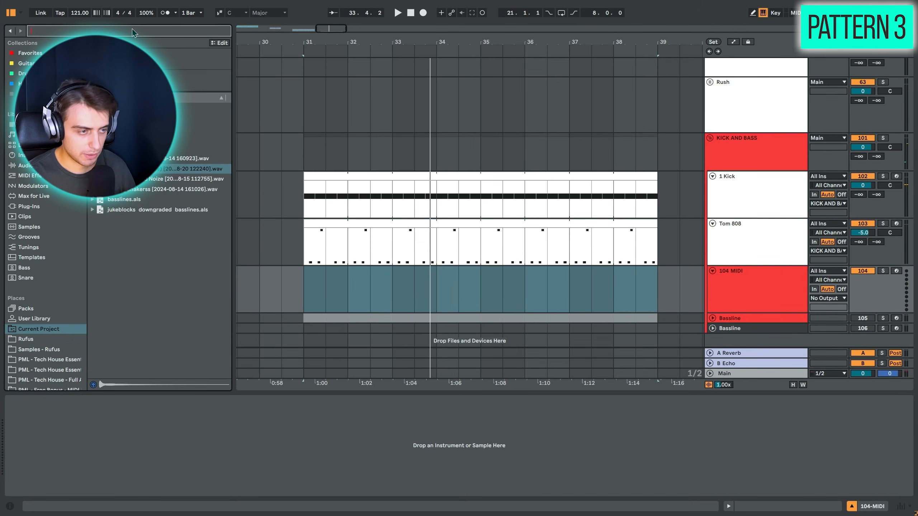
text(wavetable)
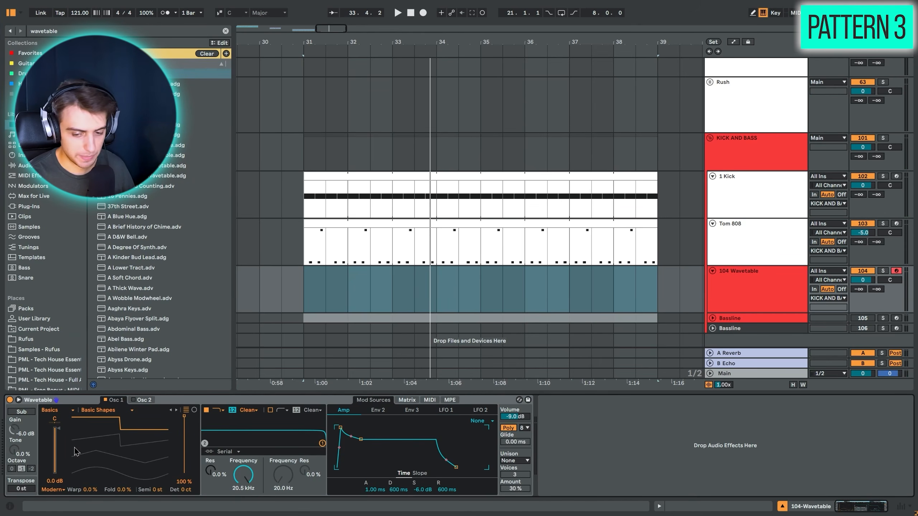
key(a)
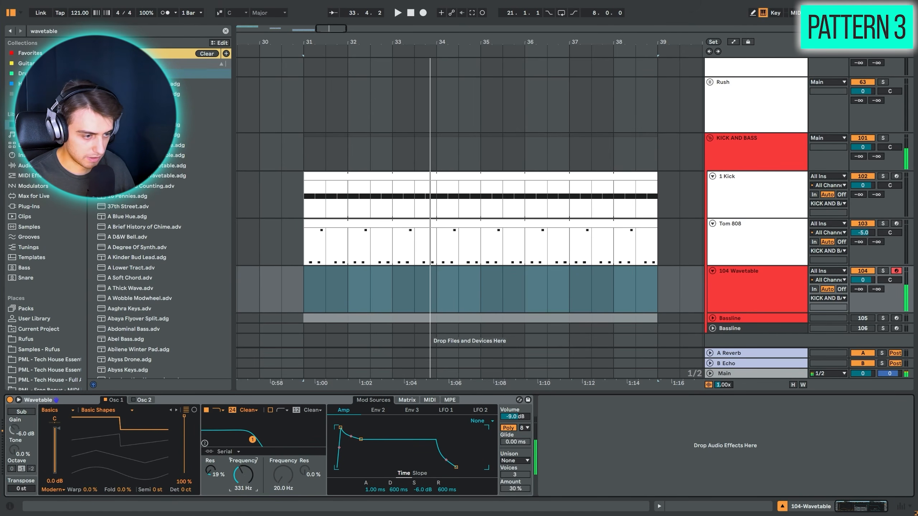
- Create an eight-bar MIDI clip at bar 31 on the Wavetable track in G#/Ab Minor, showing only the scale's notes
right_click(384, 286)
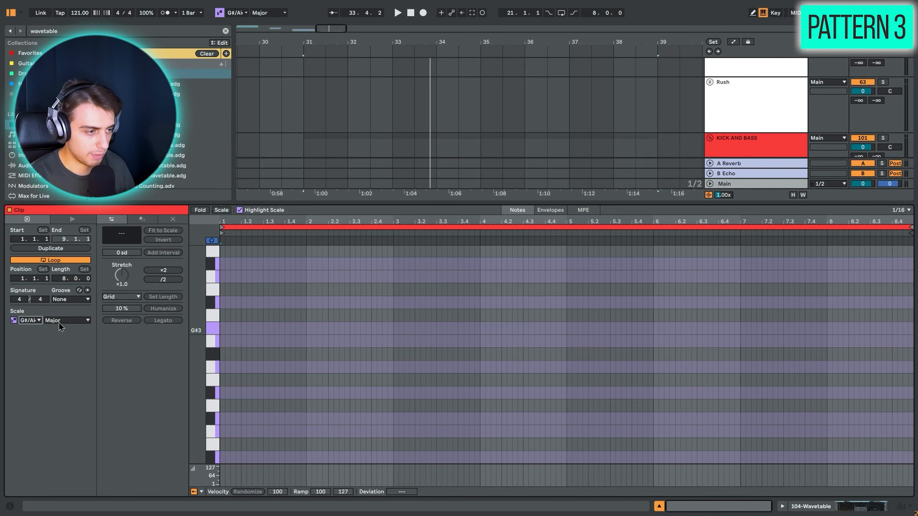
click(59, 321)
click(59, 47)
click(227, 210)
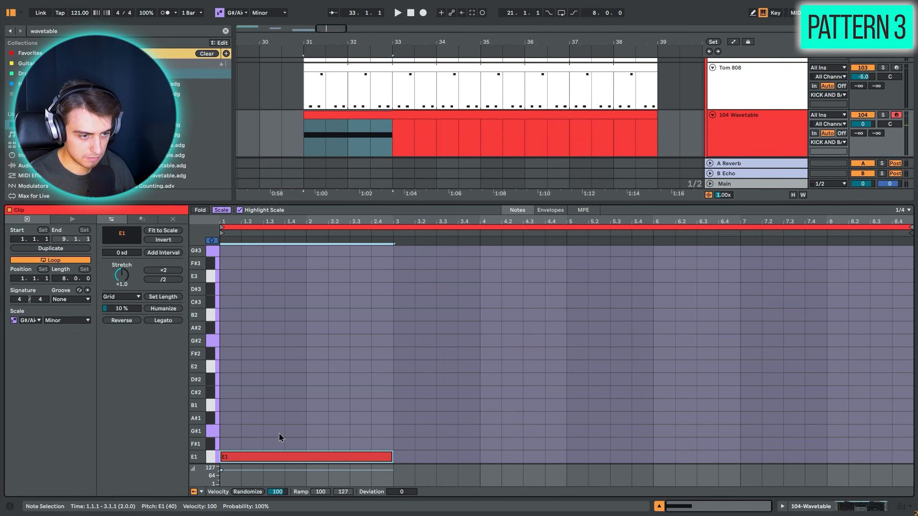
- Duplicate the two-bar E1 note three times to continue the bassline with F#1, G#1 and E1
key(ctrl+d)
key(Up)
key(ctrl+d)
key(Up)
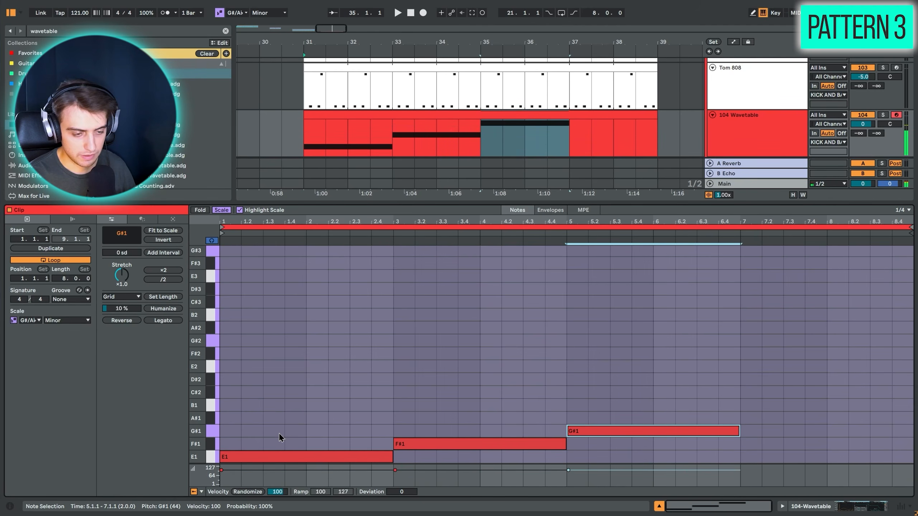
key(ctrl+d)
key(Down)
key(Down)
key(Down)
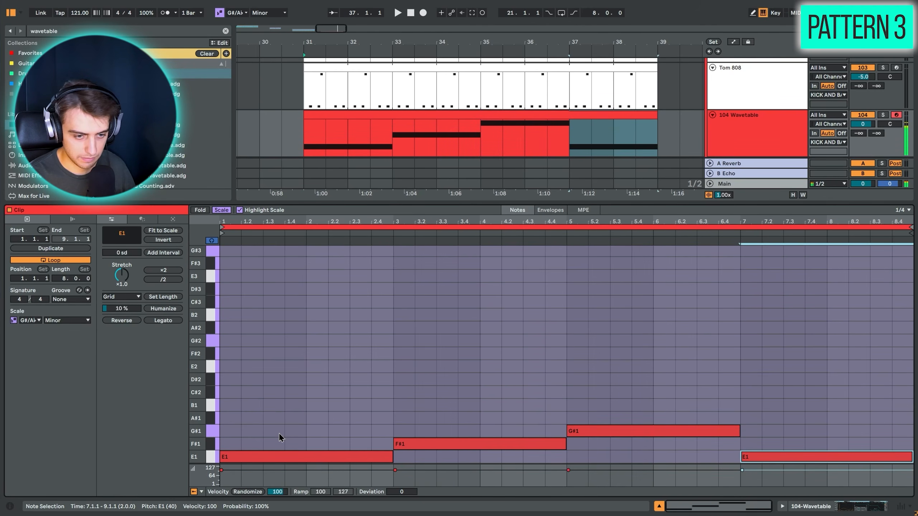
- Move the last note to D#1 at 6.3.1, and duplicate it as a two-bar E1 starting at 7.1.1
key(Left)
key(Left)
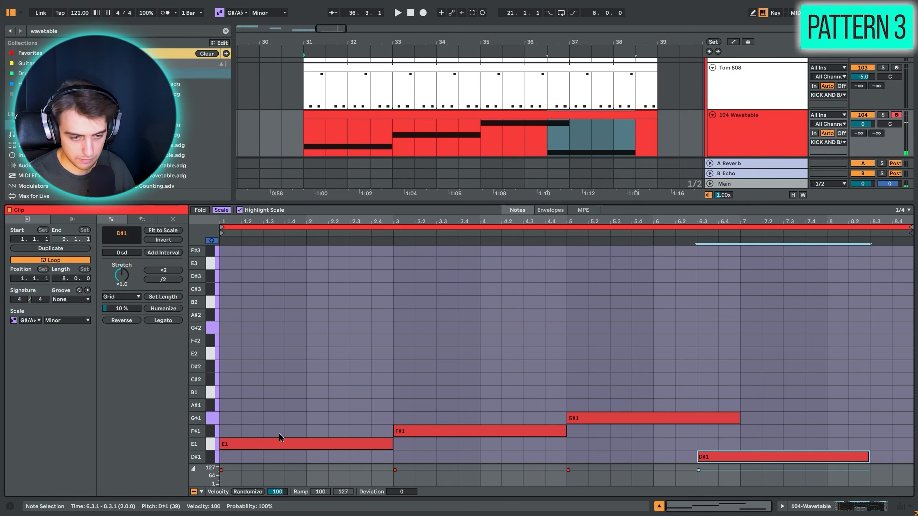
key(ctrl+d)
key(Left)
key(Left)
key(Left)
key(Left)
key(Left)
key(Left)
key(Left)
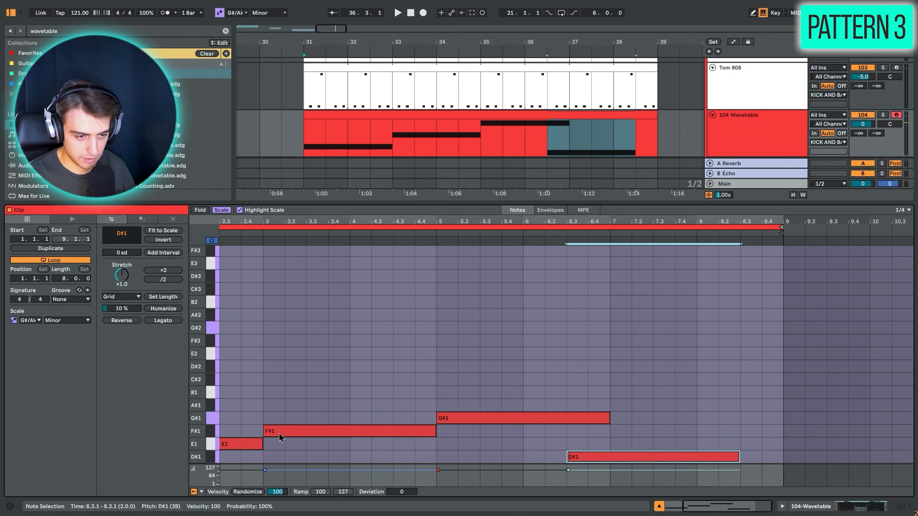
key(Up)
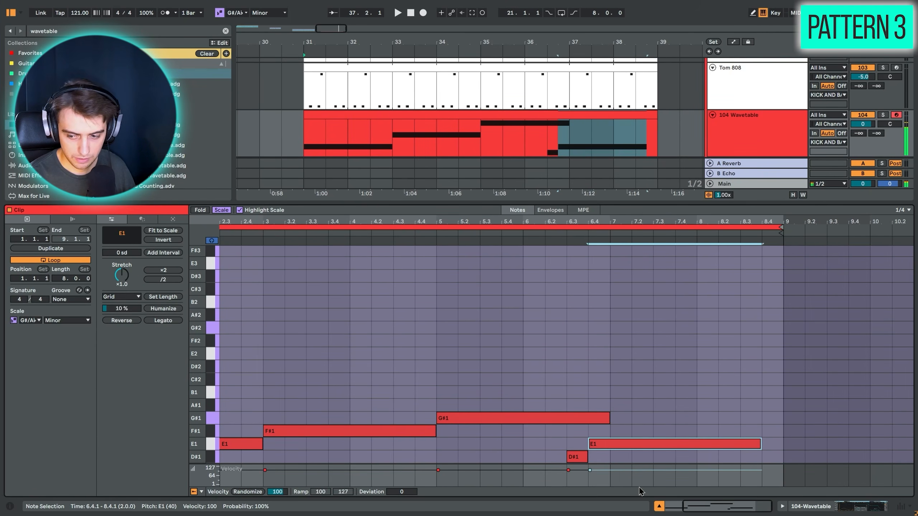
key(Right)
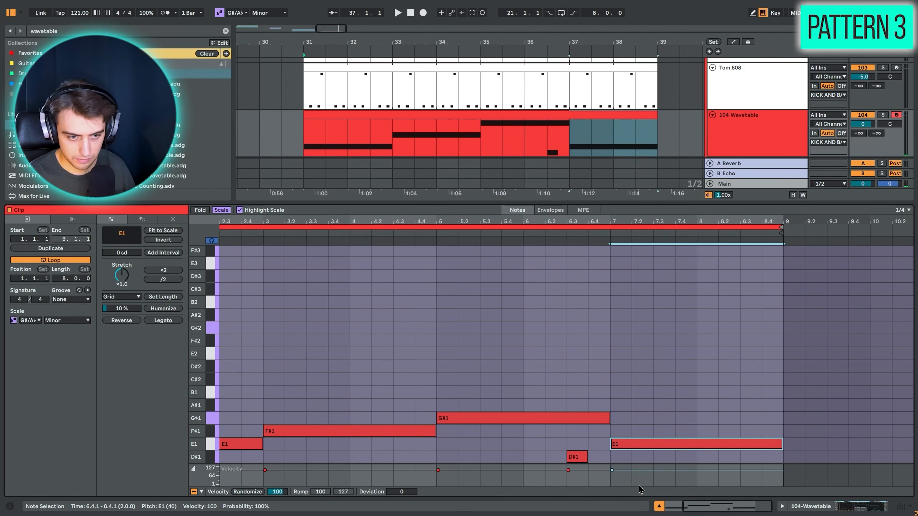
- Trim the G#1 note to end at 6.3.1 and make the D#1 note fill the gap up to 7.1.1
click(580, 457)
key(Right)
drag(608, 419, 587, 430)
click(574, 390)
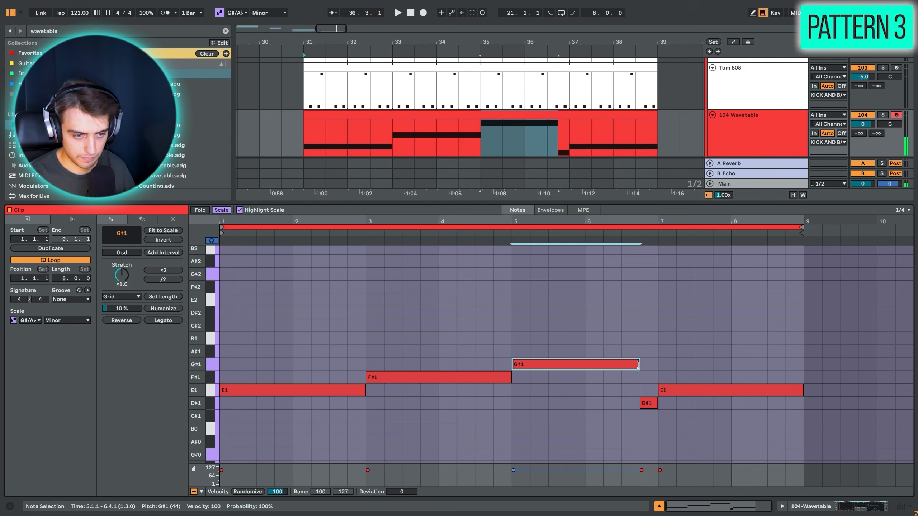
drag(638, 364, 621, 365)
drag(640, 403, 622, 401)
- Shorten all notes by an eighth, and move the F#1, G#1 and last E1 notes an eighth earlier
drag(318, 296, 773, 425)
key(ctrl+1)
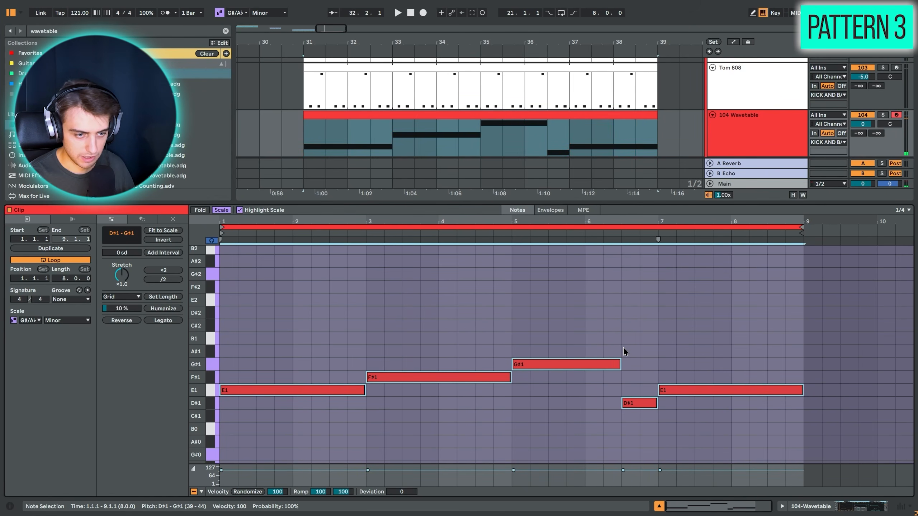
key(shift+Left)
click(494, 377)
key(Left)
click(543, 364)
key(Left)
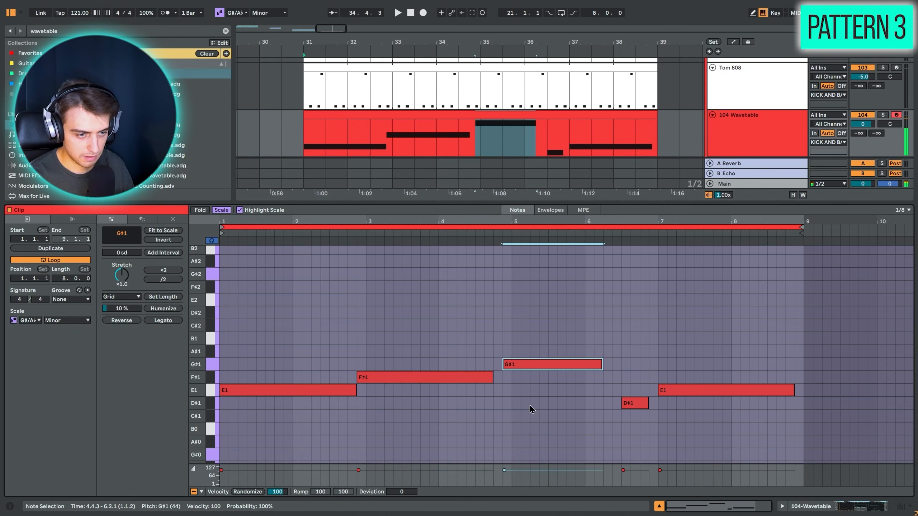
click(669, 390)
key(Left)
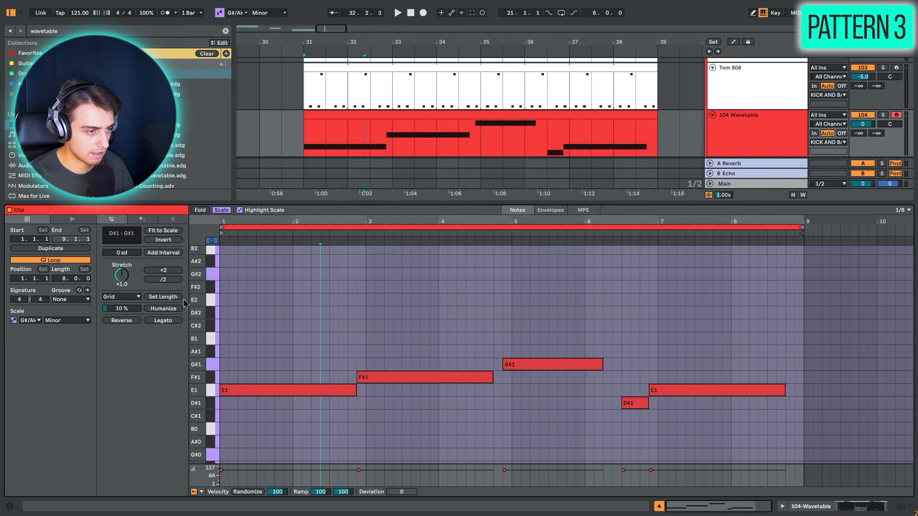
- Apply Legato to all the bassline notes, play the section, and transpose the notes down one octave
click(172, 323)
key(space)
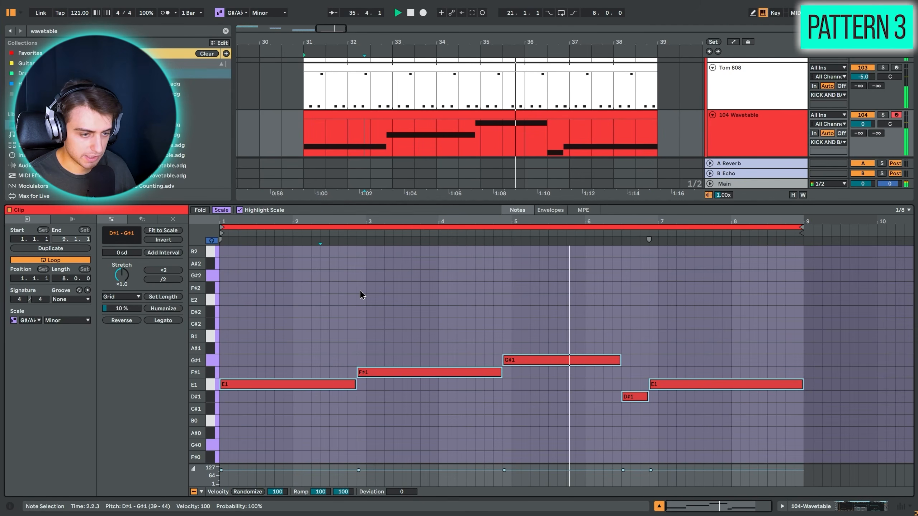
key(shift+Down)
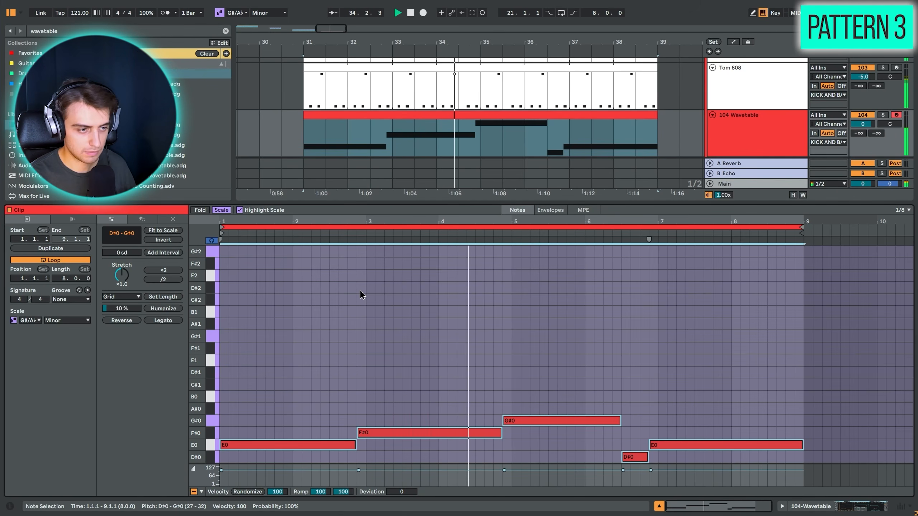
- Set Wavetable's first filter frequency to 313 Hz while the bassline plays, and stop playback
key(shift+Tab)
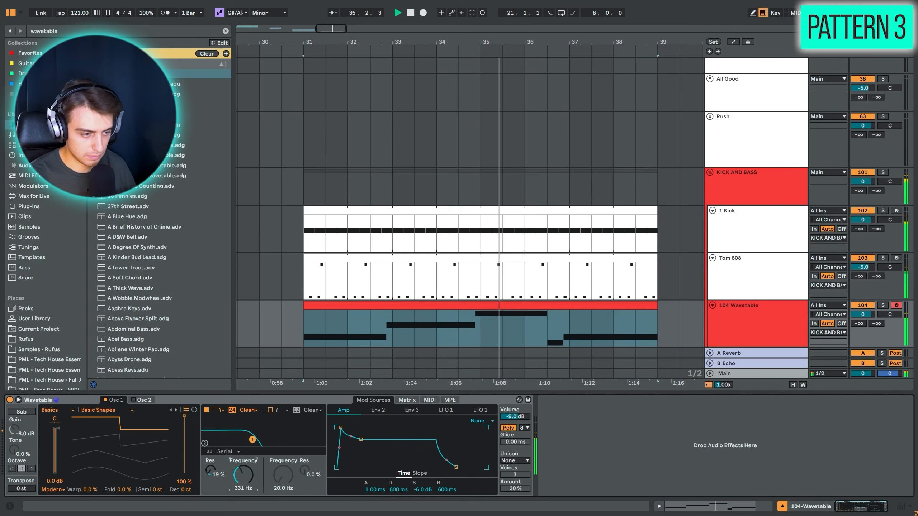
drag(244, 475, 244, 476)
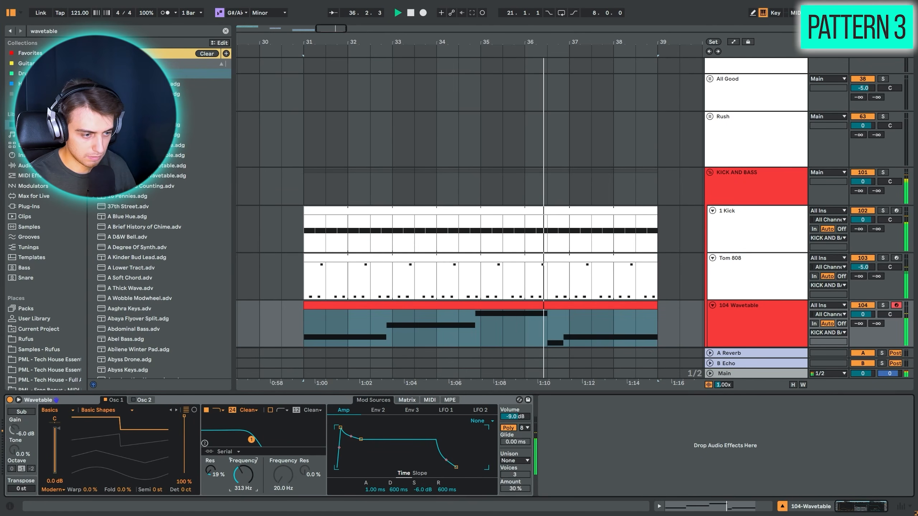
key(shift+Tab)
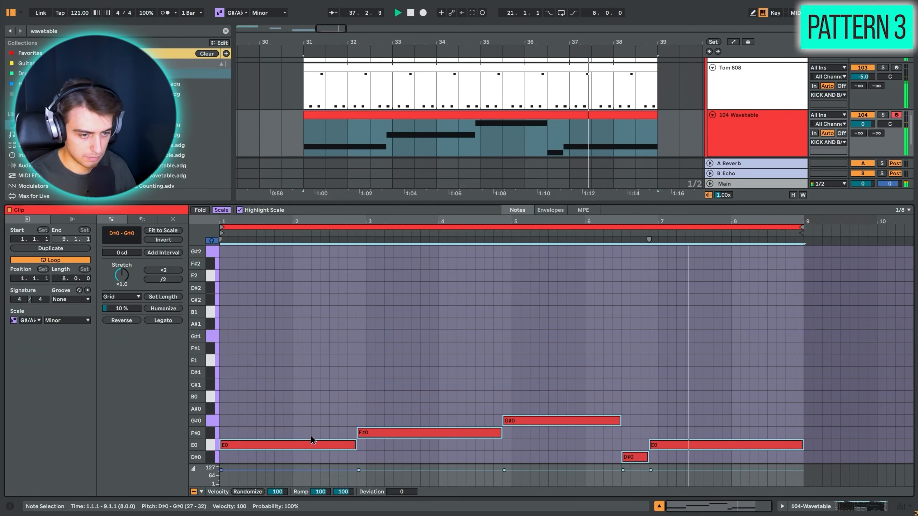
key(shift+Tab)
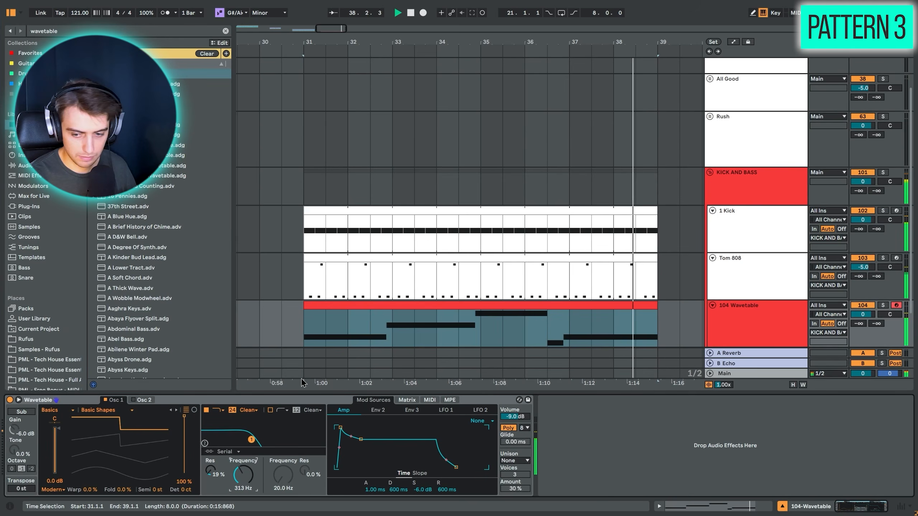
key(space)
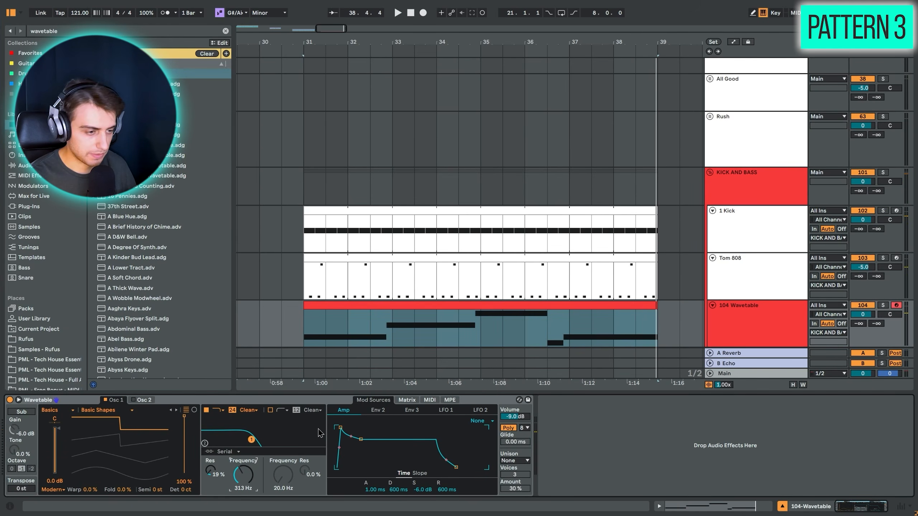
- Add EQ Eight after Wavetable and play, with a low cut at 43.5 Hz and band 2 as a high cut at about 408 Hz
click(145, 32)
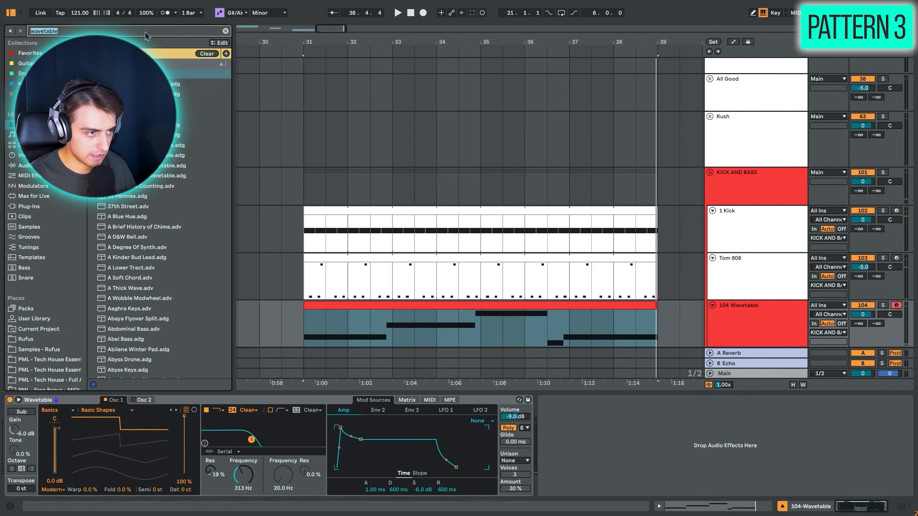
text(e)
text(q)
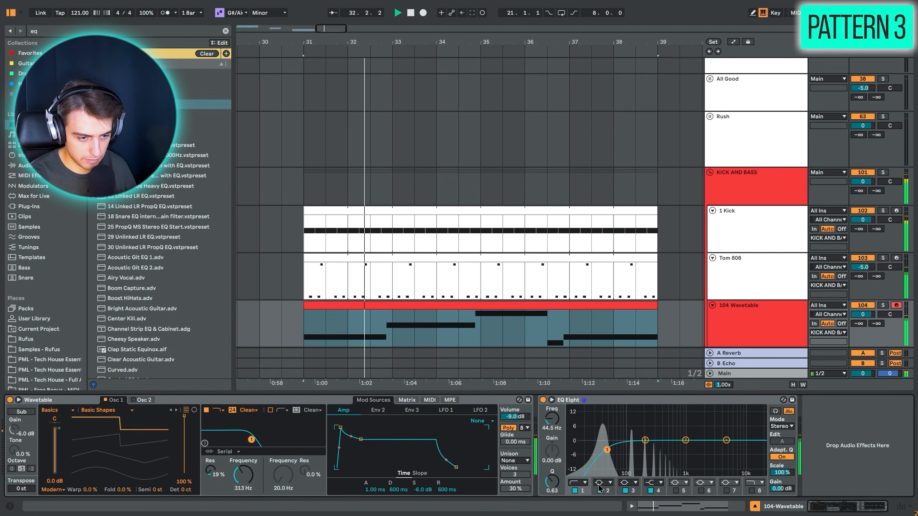
click(603, 483)
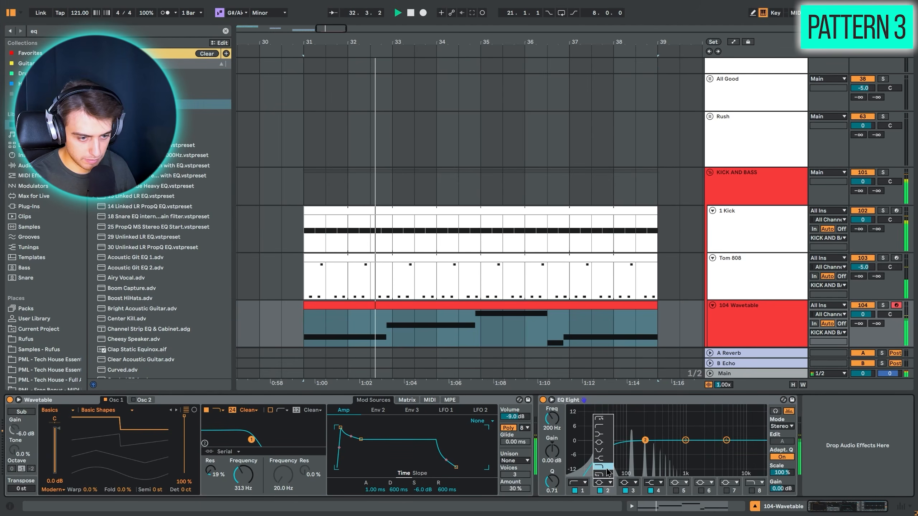
click(603, 469)
drag(646, 448, 663, 447)
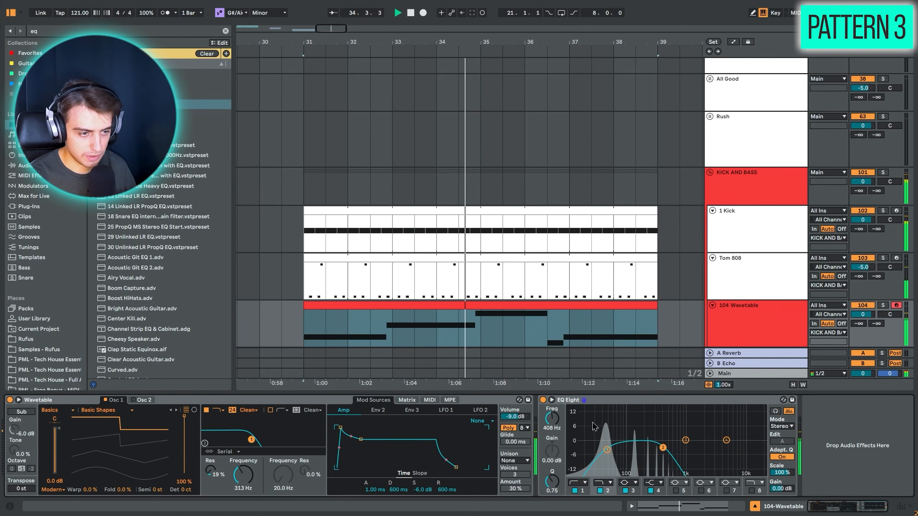
click(607, 450)
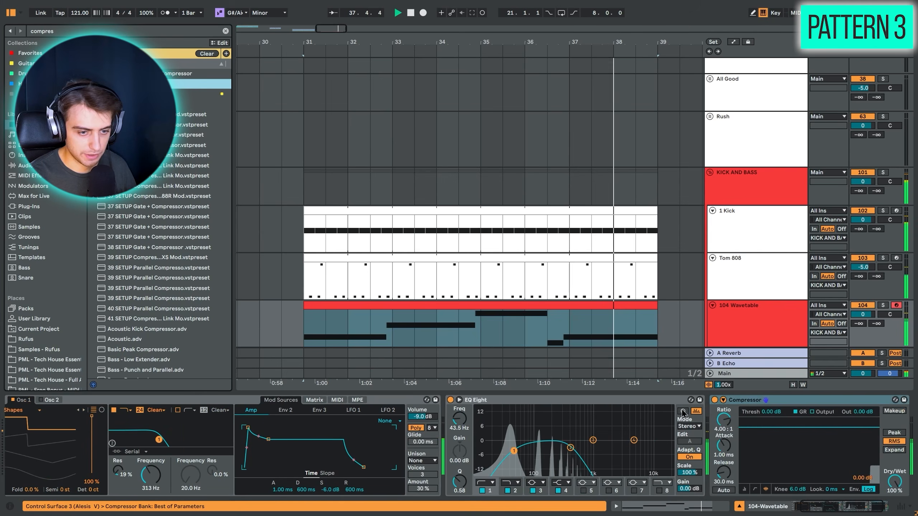
- Sidechain a Compressor on the Wavetable track from 1 Kick, with ratio 1.54:1 and sidechain EQ at 276 Hz, Q 1.18, and unsolo the track
click(723, 400)
click(733, 411)
click(731, 426)
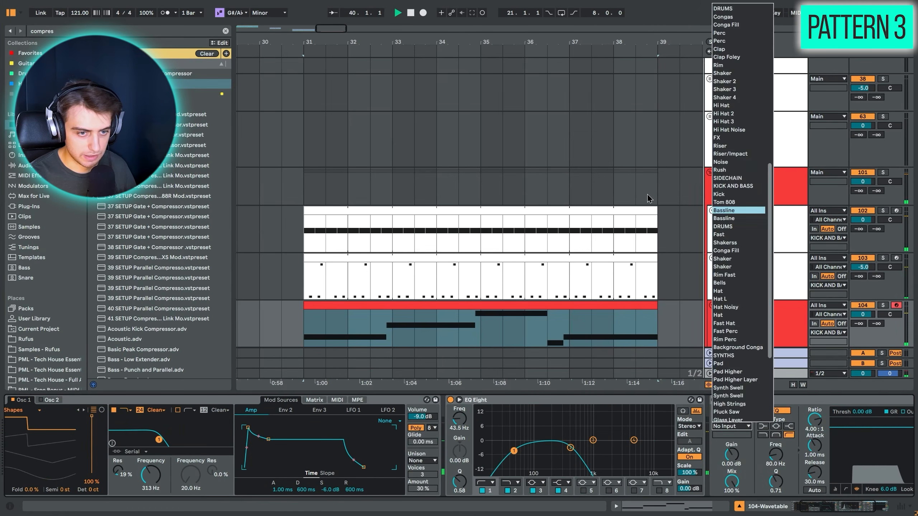
click(727, 210)
click(731, 426)
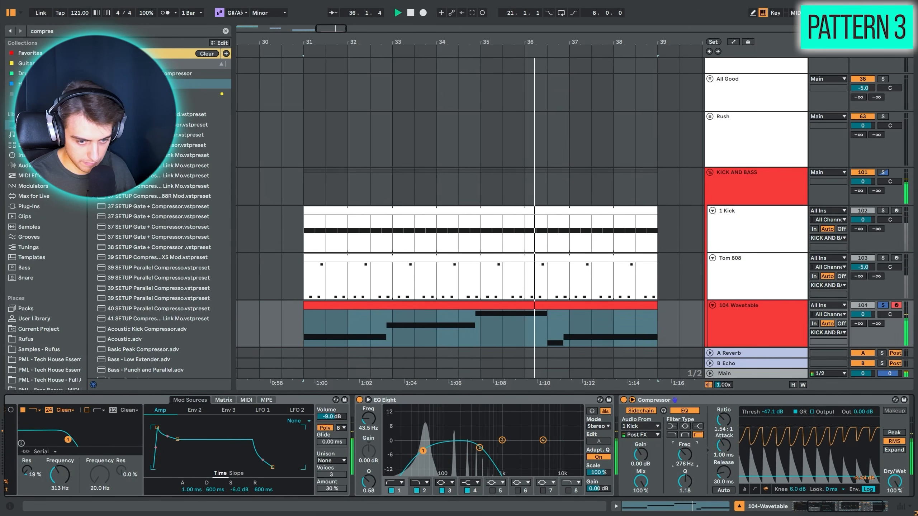
click(883, 306)
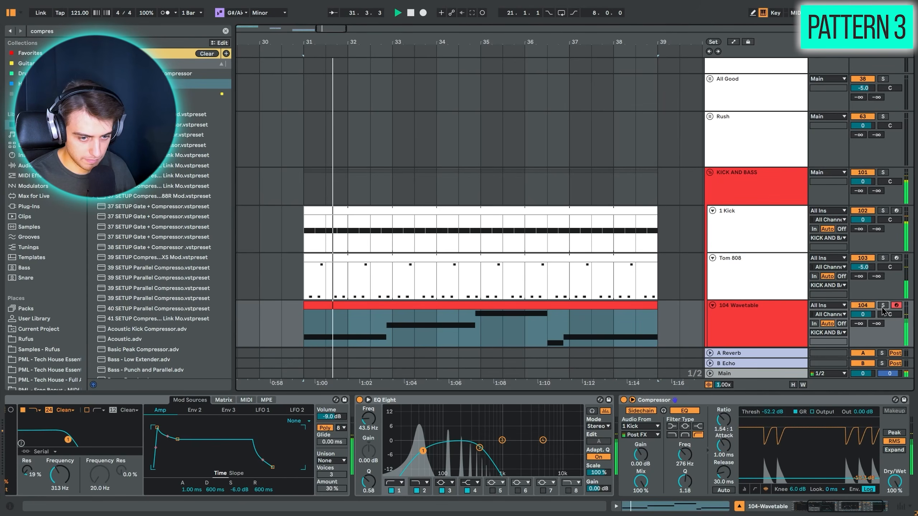